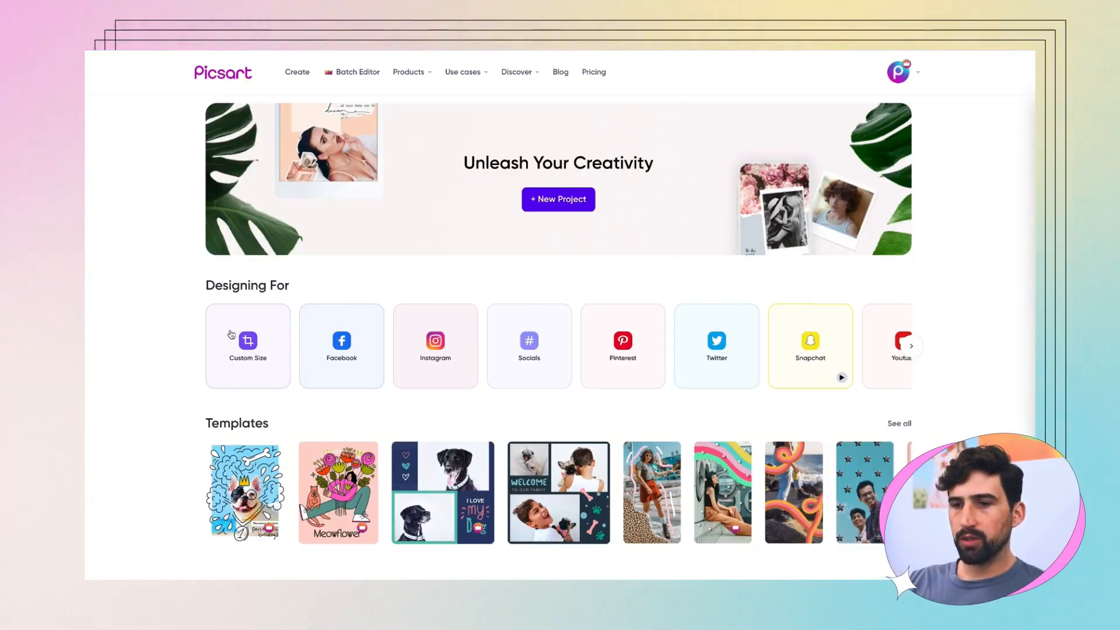
Step: Create a new custom-size design of 1000 × 1000 px
left_click(250, 339)
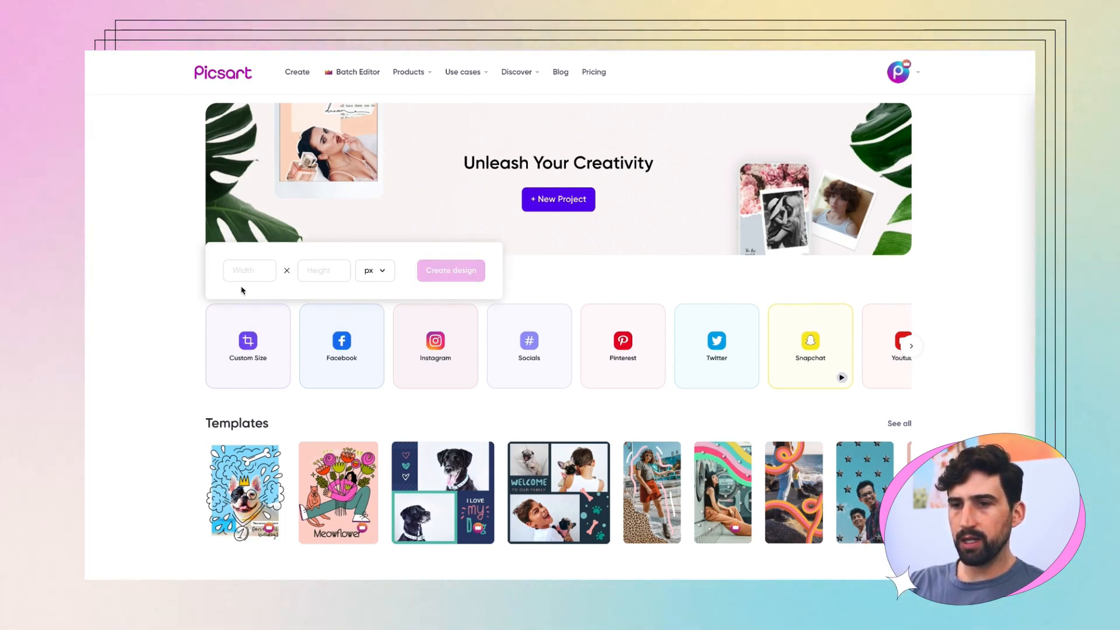
type("1000")
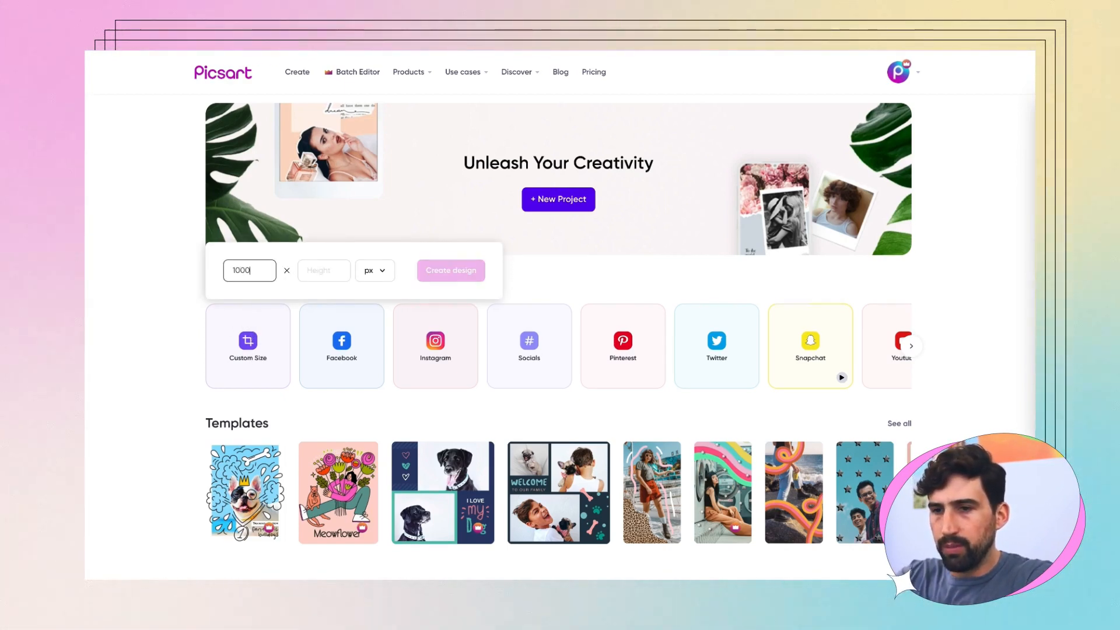
key("Tab")
type("1000")
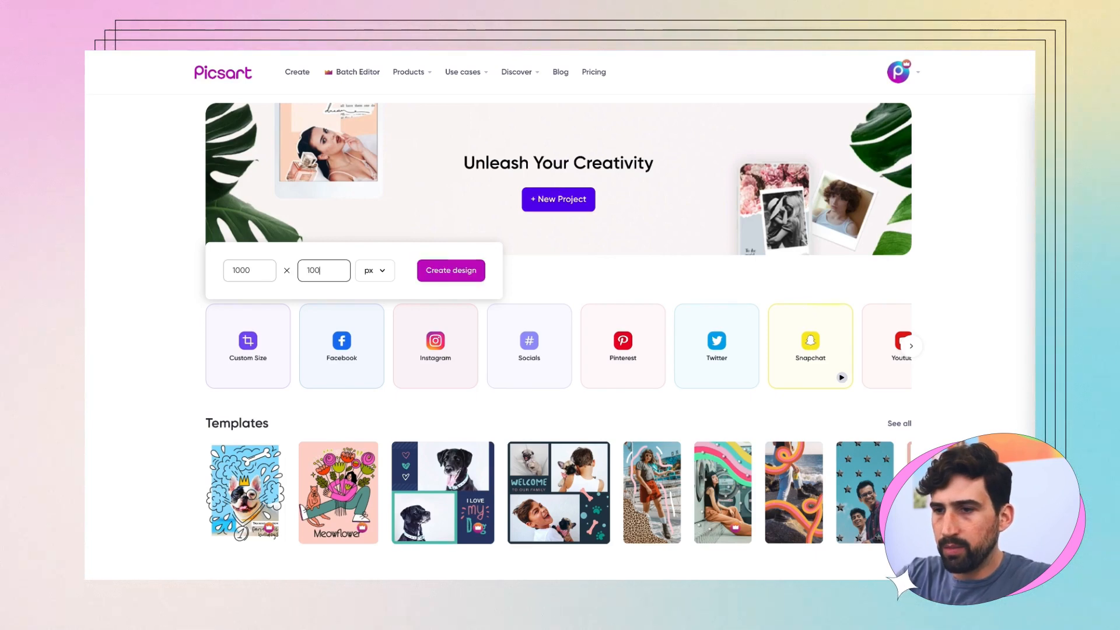
left_click(427, 272)
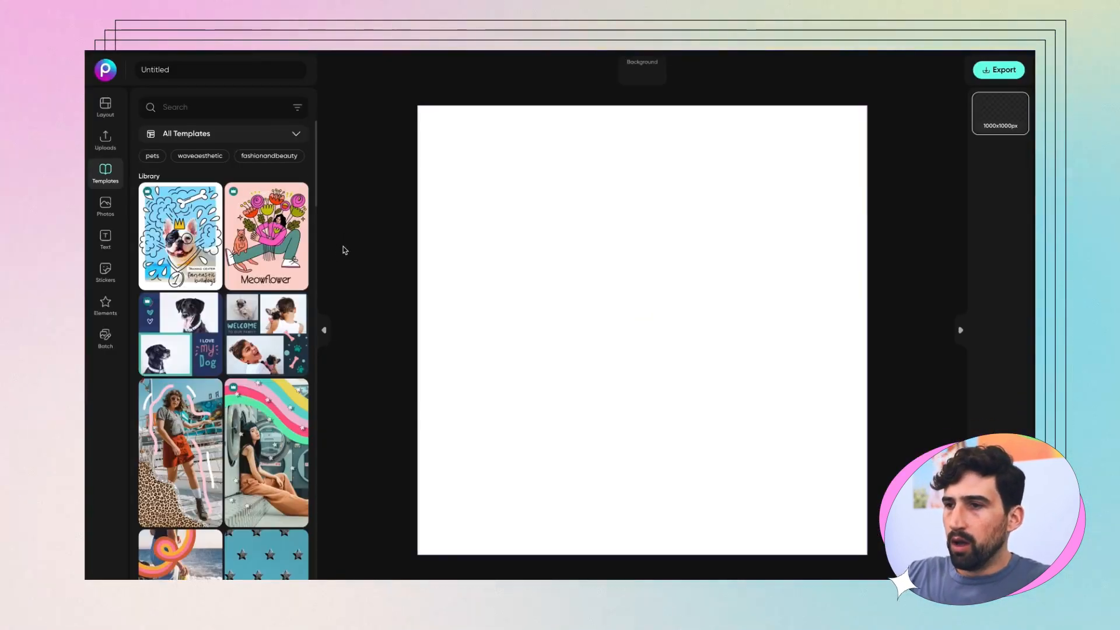
Step: Set the canvas background to a dark green (#0a2d0e)
left_click(634, 75)
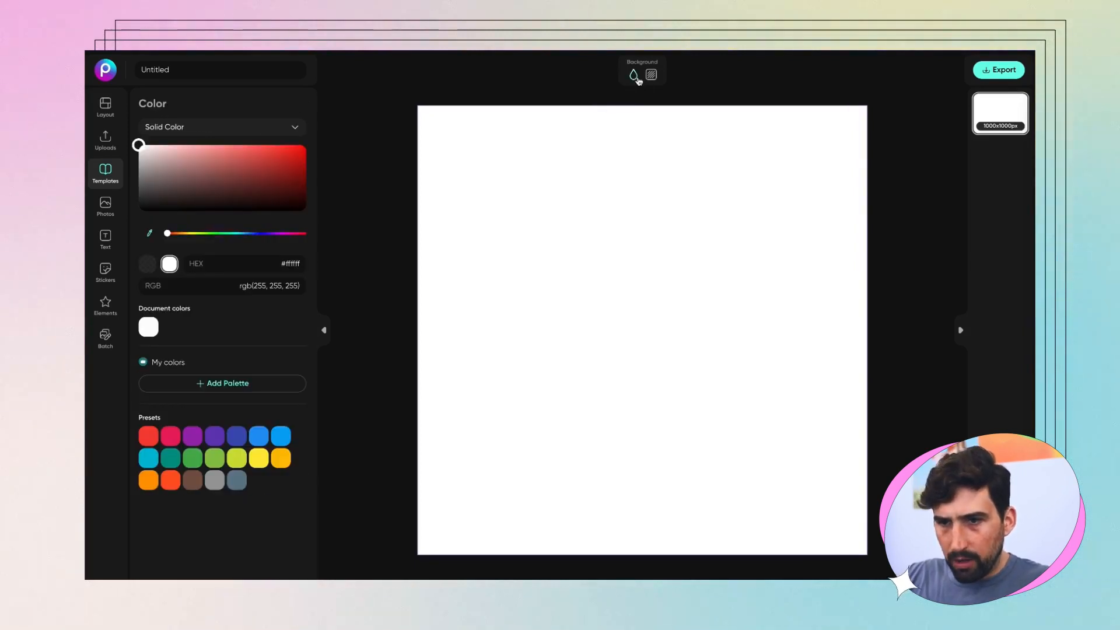
left_click_drag(169, 234, 222, 234)
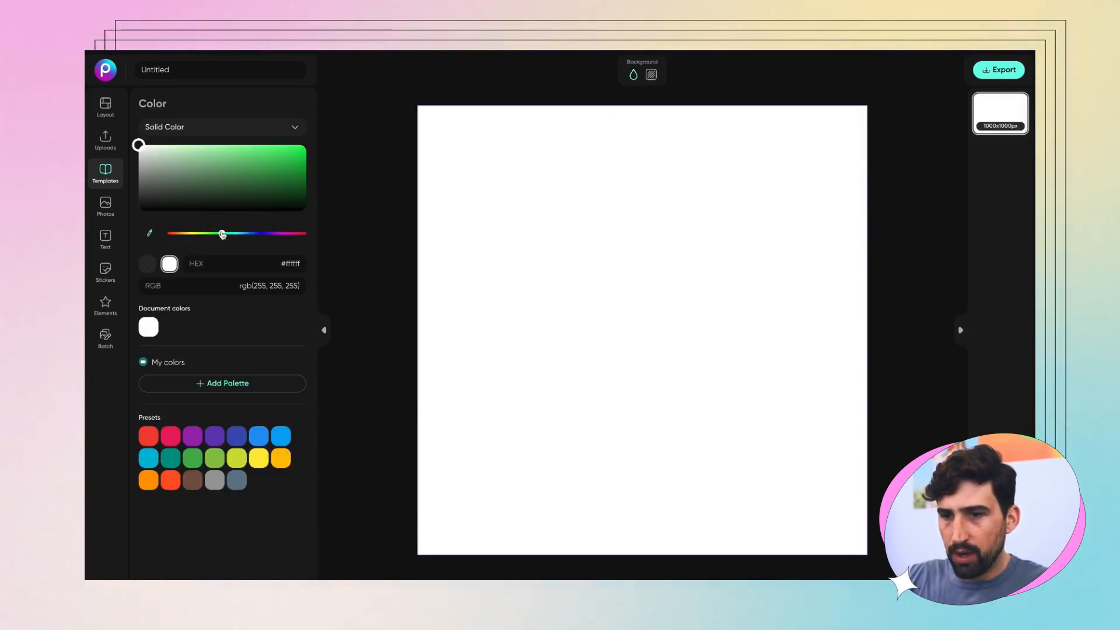
left_click_drag(249, 182, 271, 201)
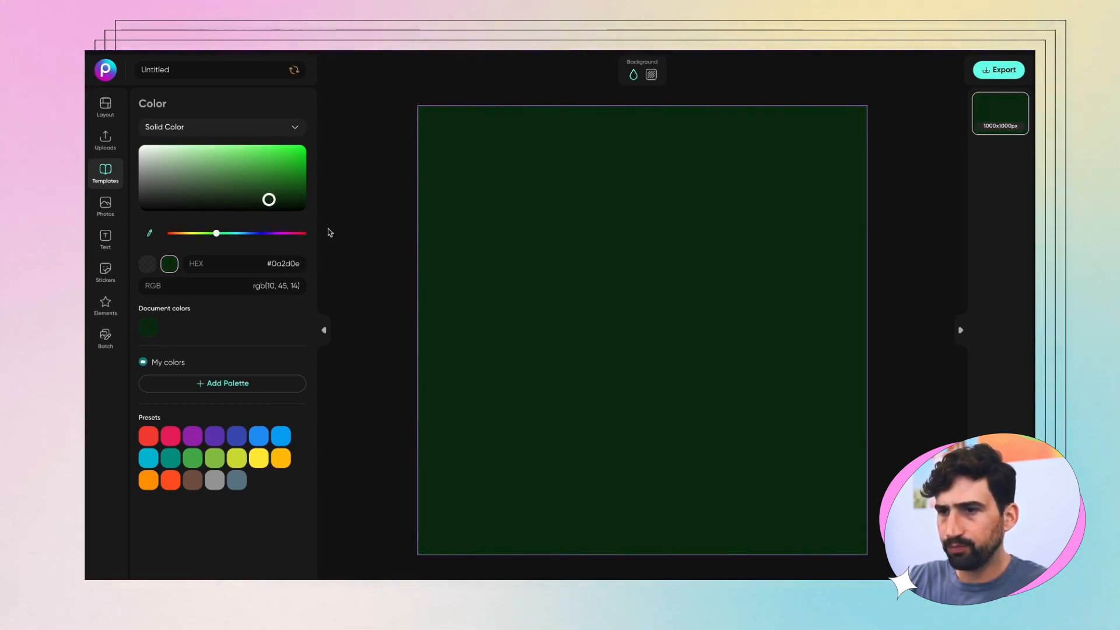
left_click(344, 234)
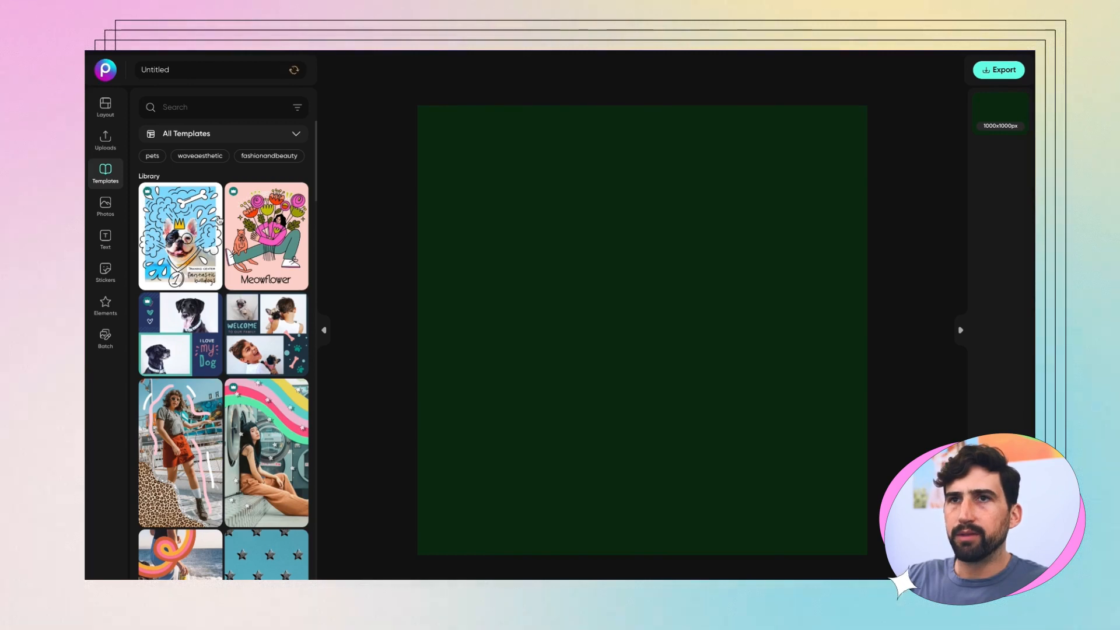
Step: Add a sample heading, subheading and body text box from the Text panel
left_click(106, 239)
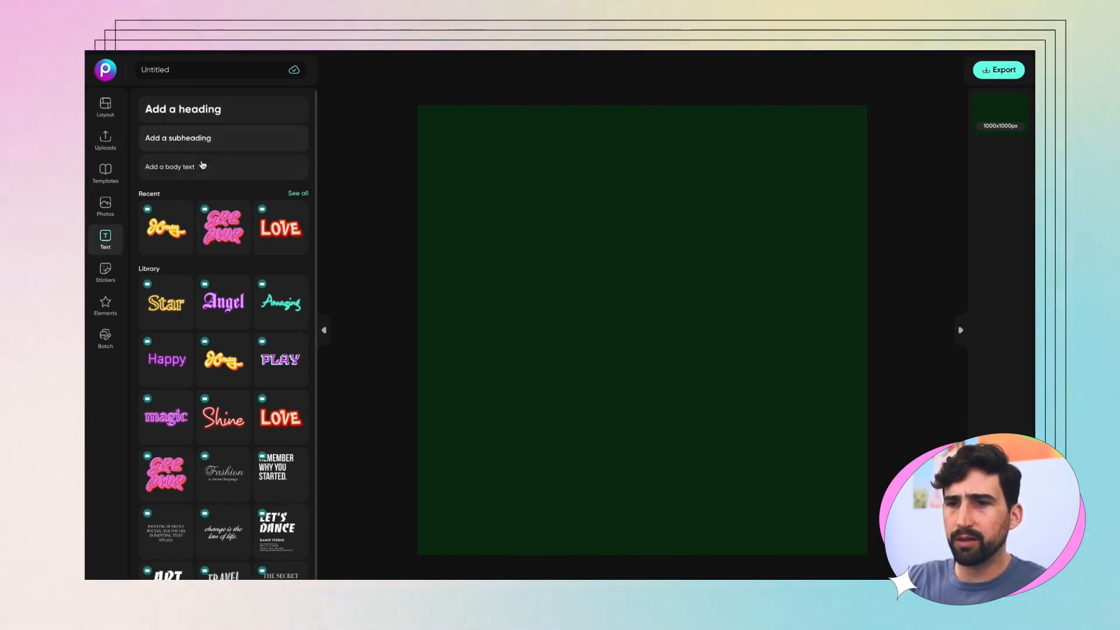
left_click(192, 111)
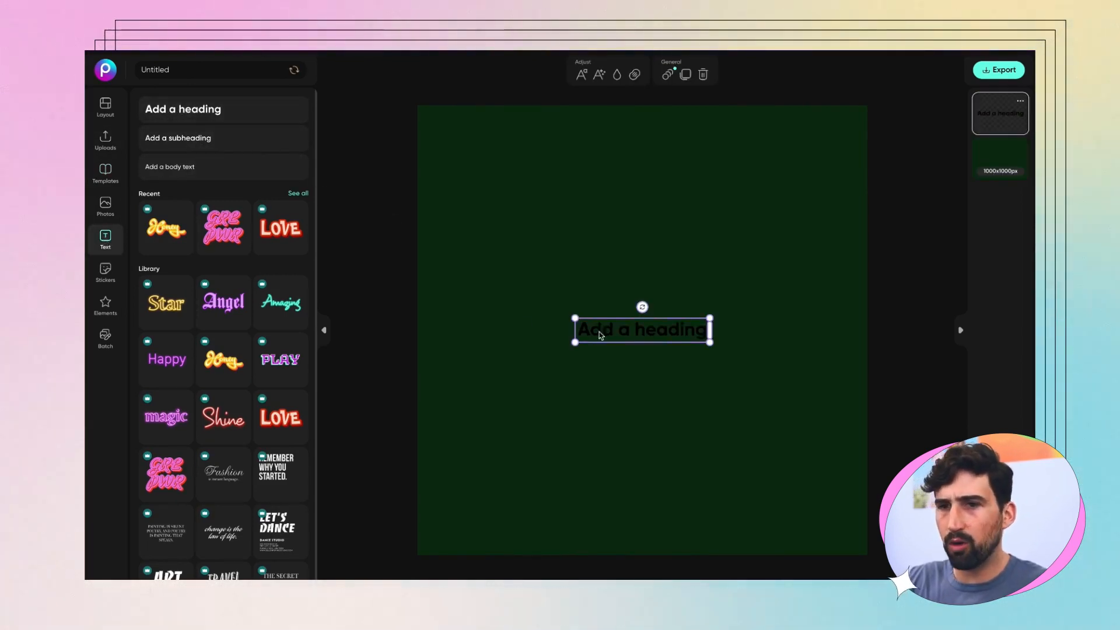
left_click(172, 138)
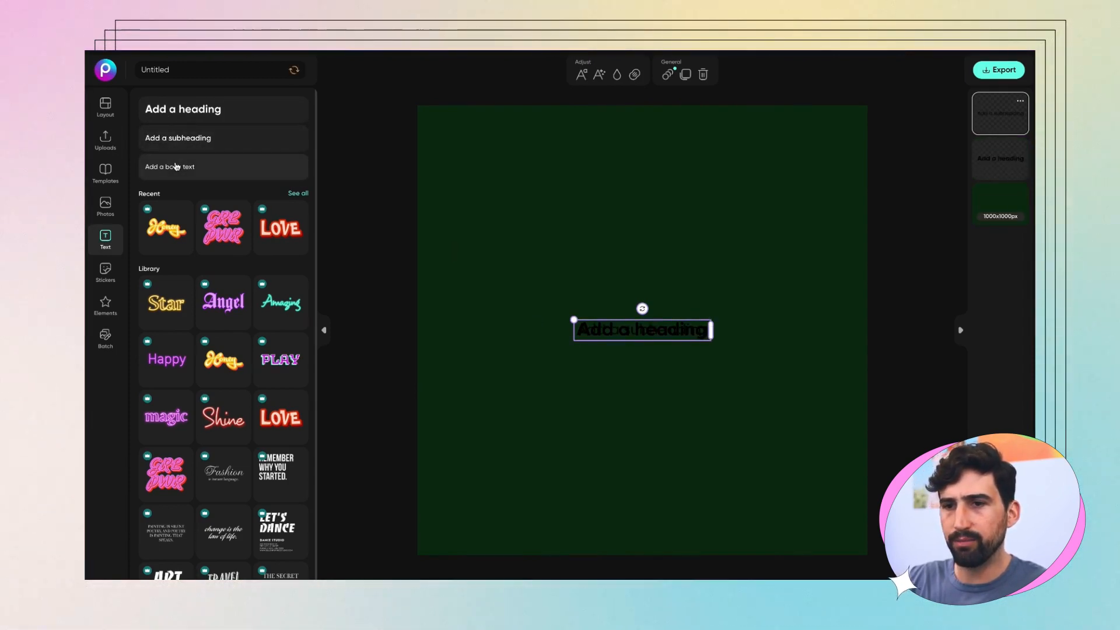
left_click(177, 168)
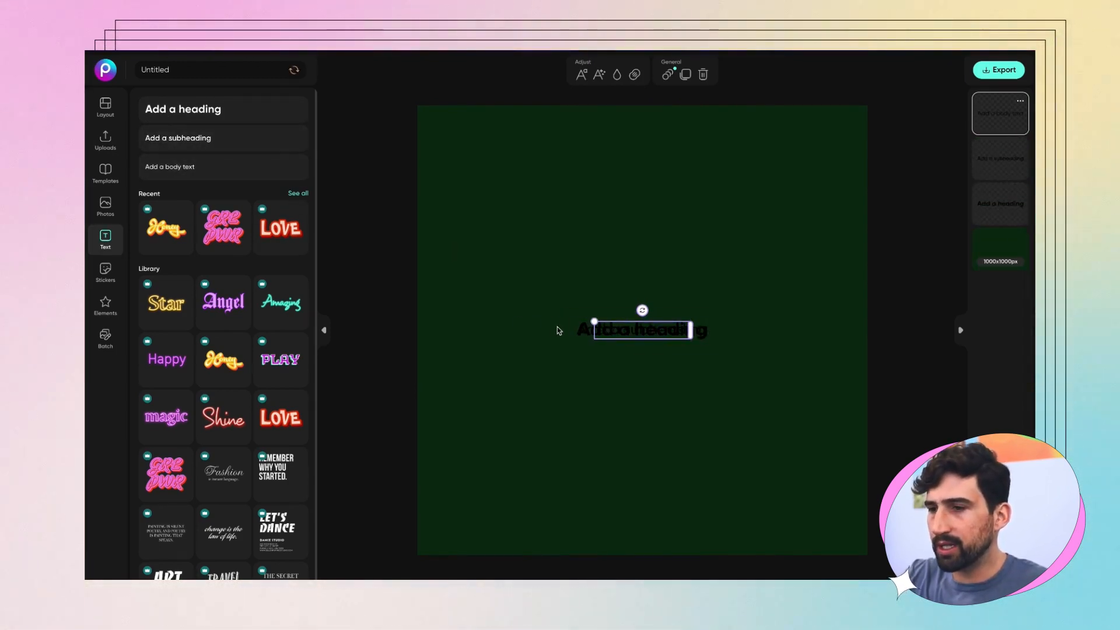
Step: Delete all three sample text boxes, leaving the green canvas empty
key("Delete")
left_click(616, 335)
key("Delete")
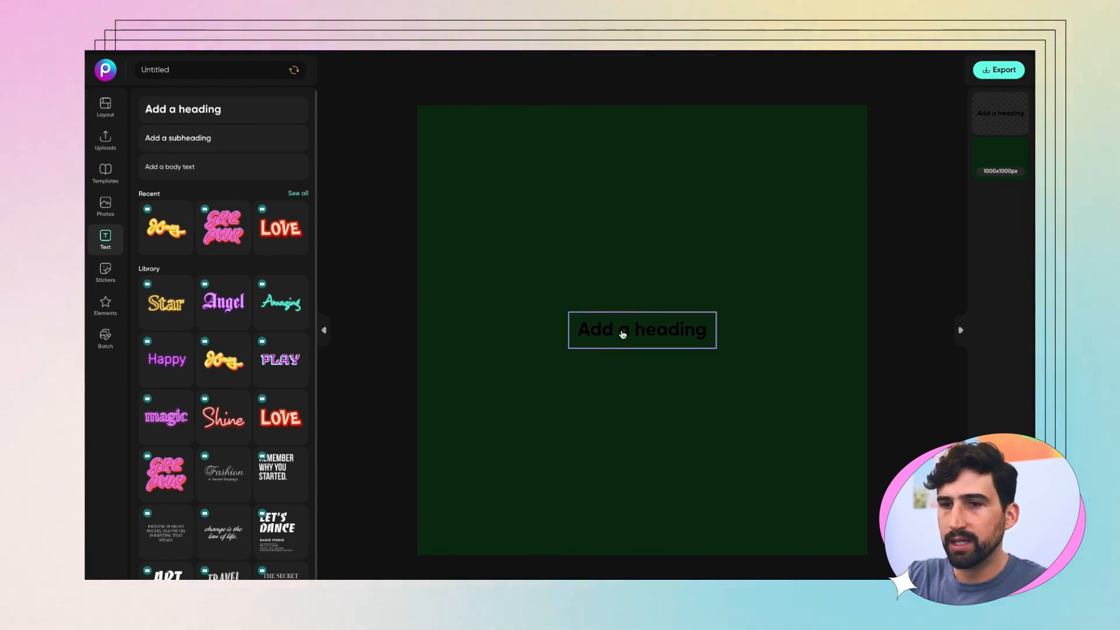
left_click(623, 329)
key("Delete")
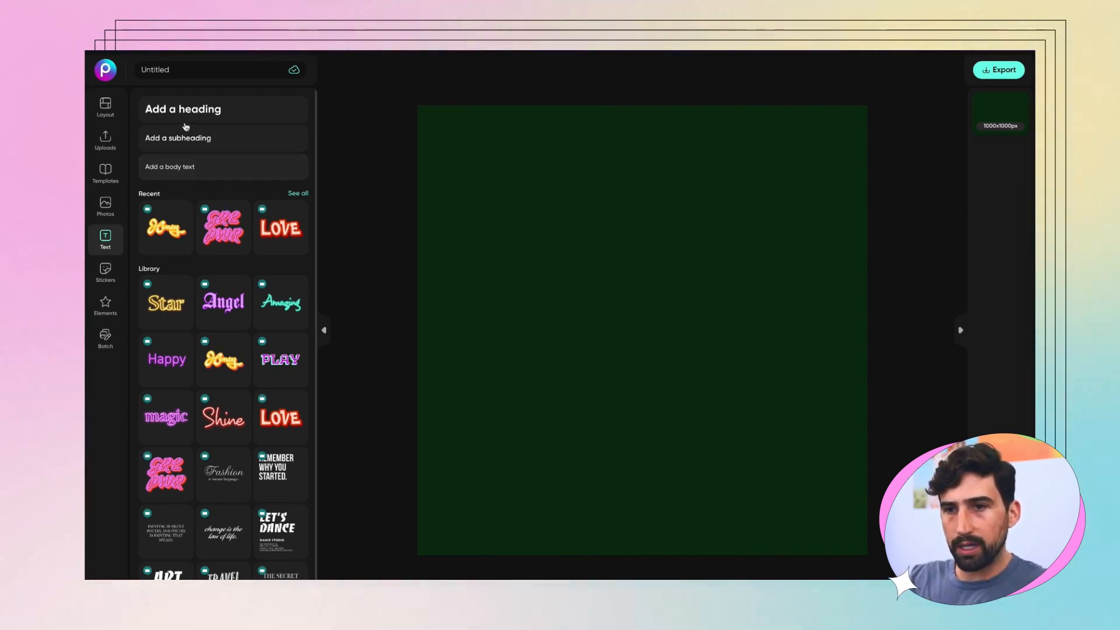
Step: Add a heading, widen its box, and replace the placeholder with 'Zachary'
left_click(172, 112)
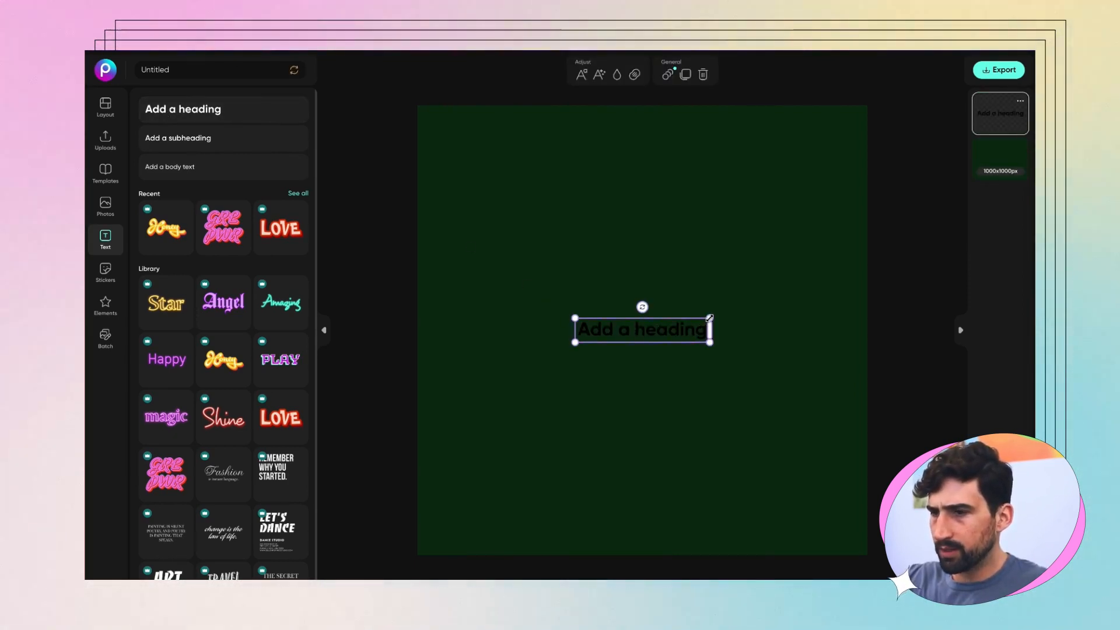
left_click_drag(710, 318, 745, 311)
double_click(653, 337)
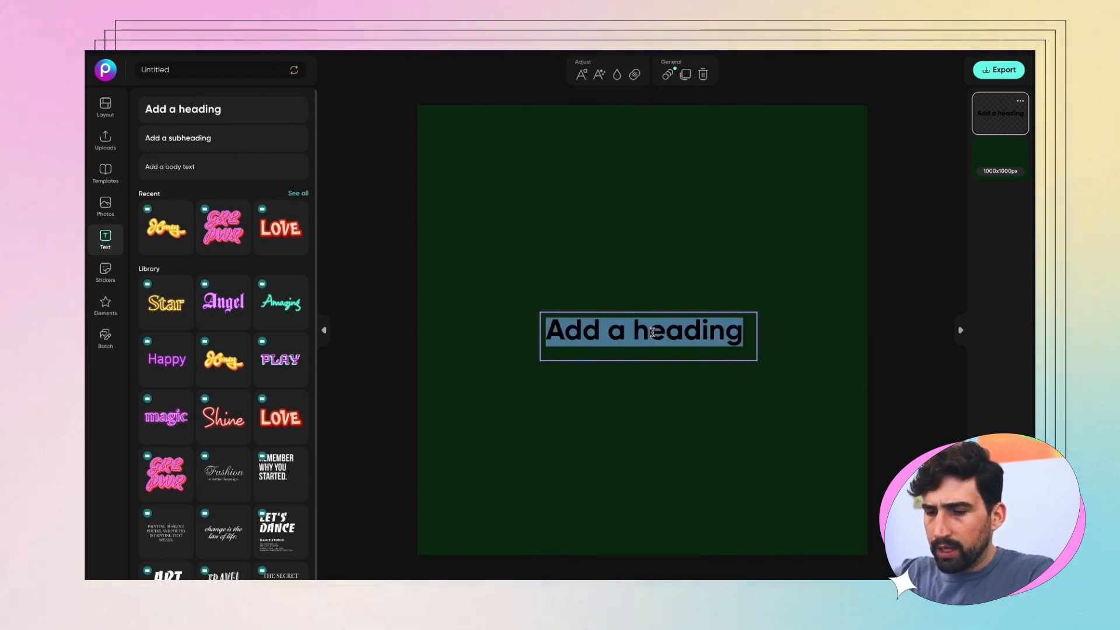
type("Zo")
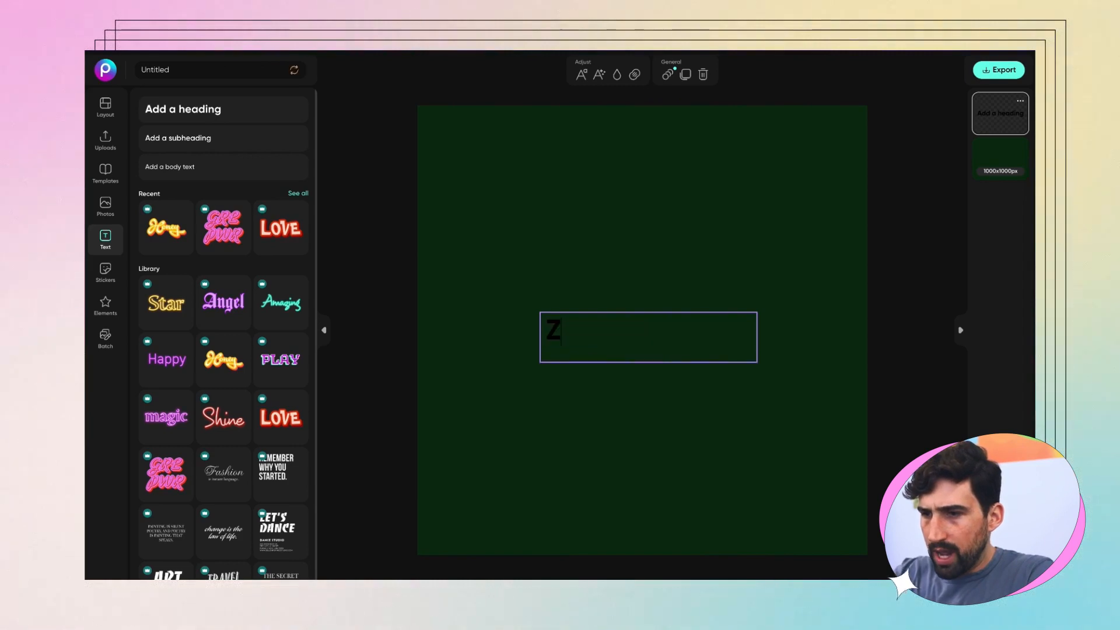
key("BackSpace")
type("achary")
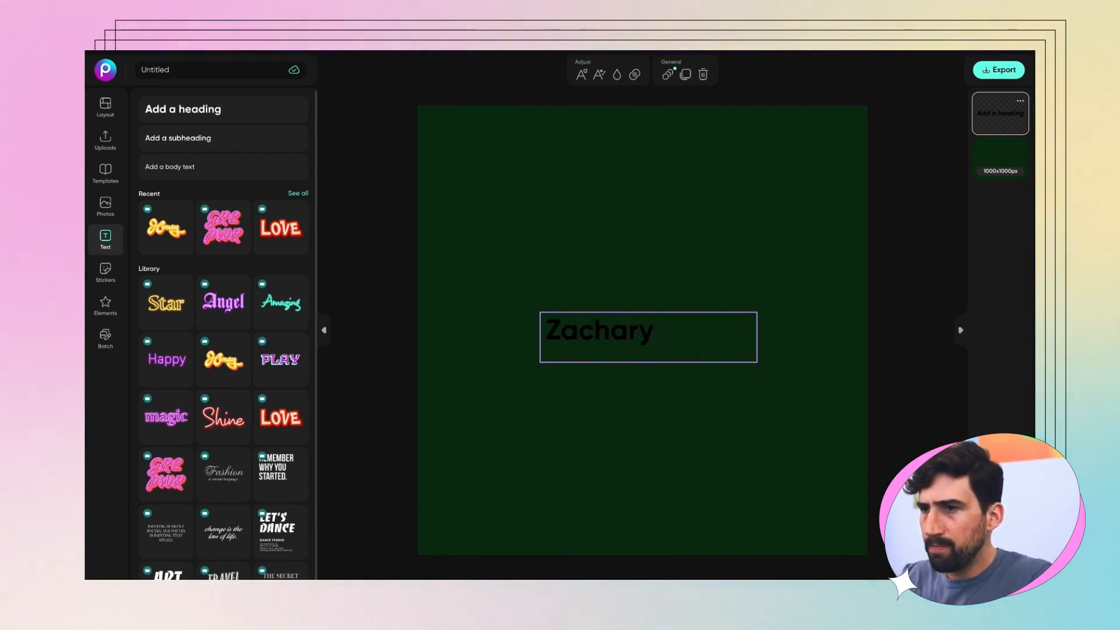
double_click(667, 322)
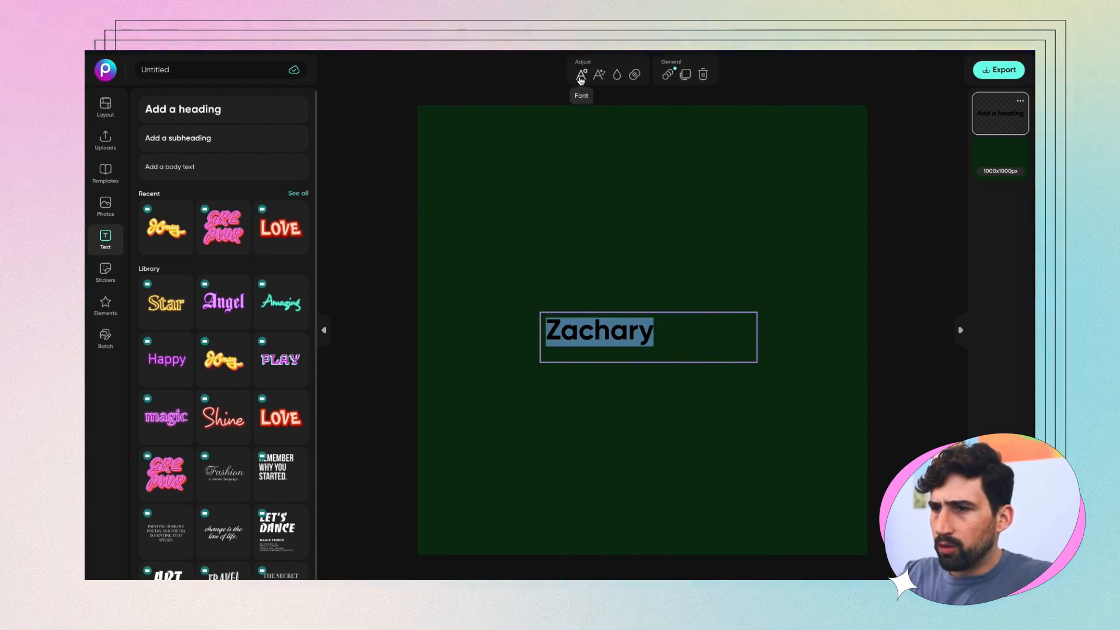
Step: Change the Zachary text fill from black to pale cream (#fff8e2)
left_click(617, 74)
left_click(147, 140)
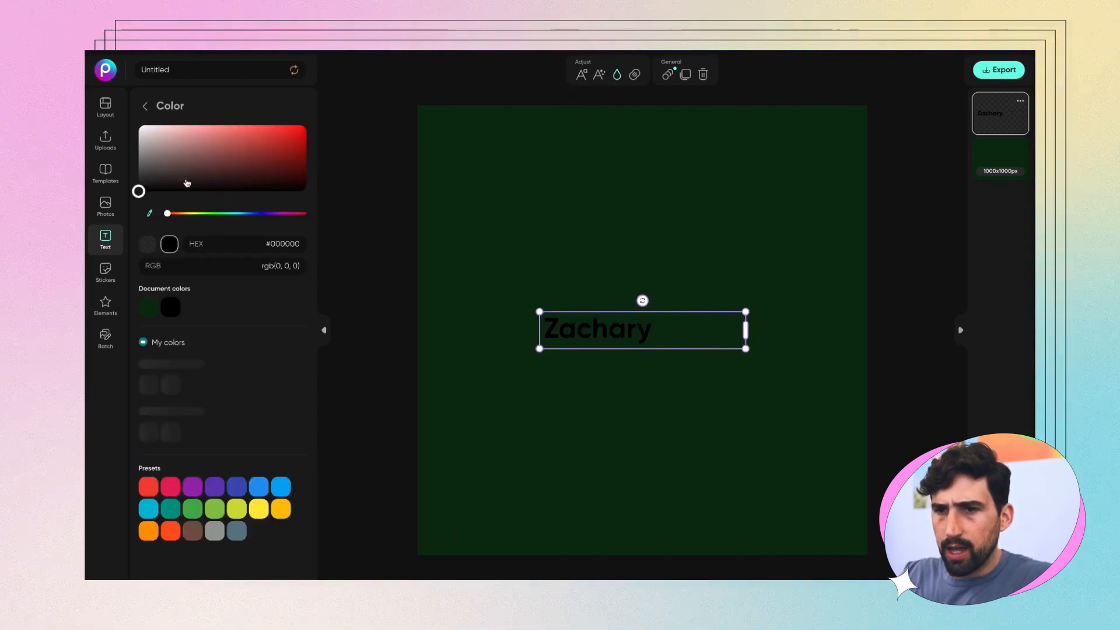
left_click_drag(166, 211, 186, 214)
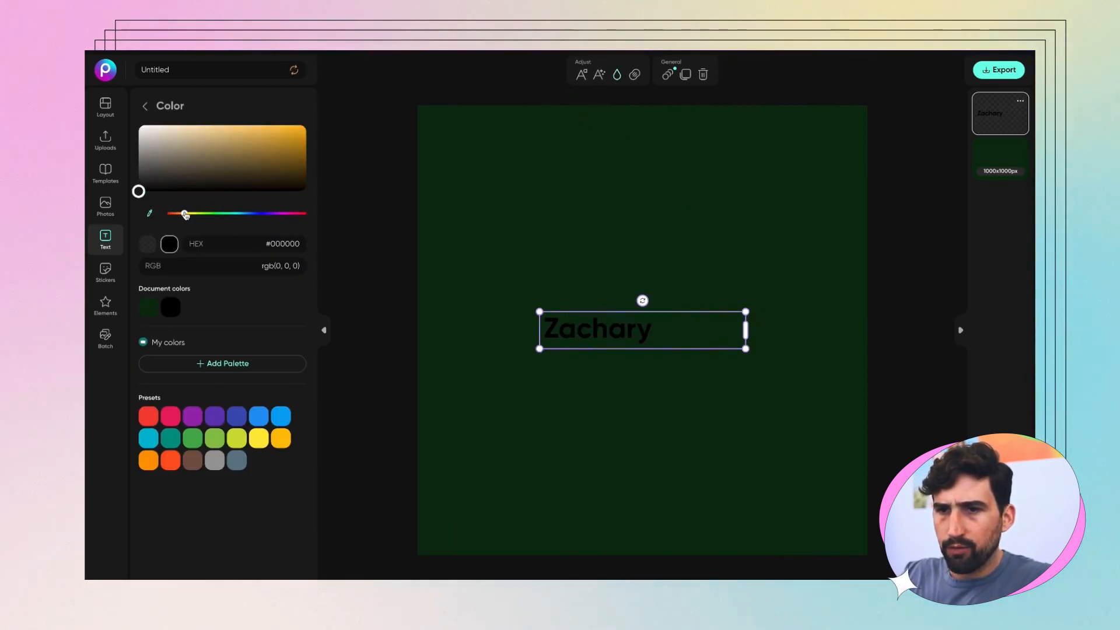
left_click_drag(140, 141, 159, 126)
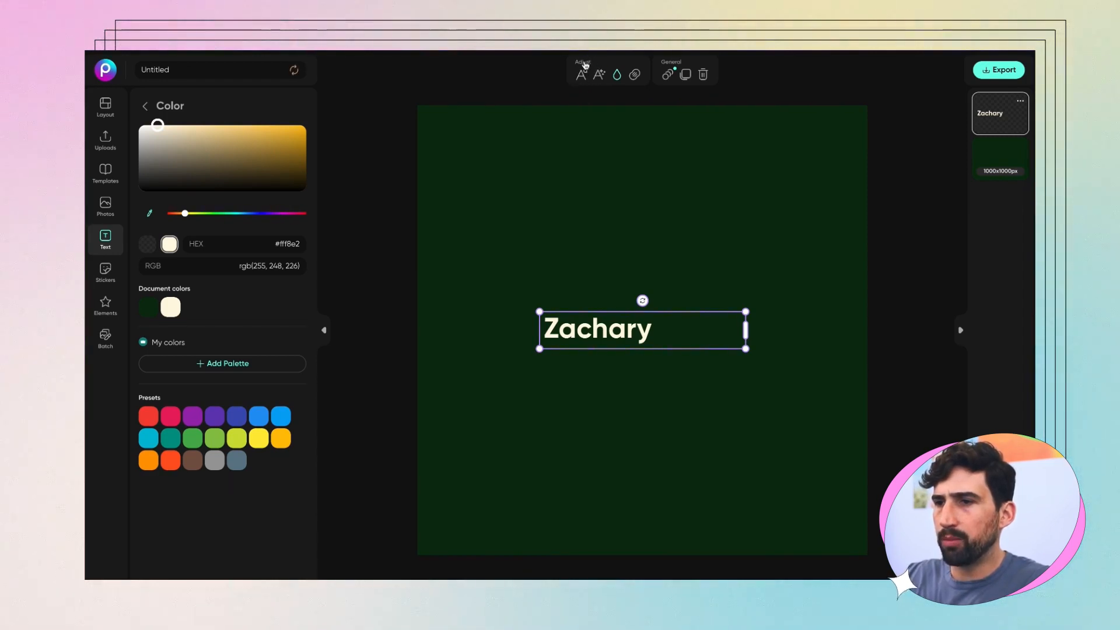
left_click(579, 77)
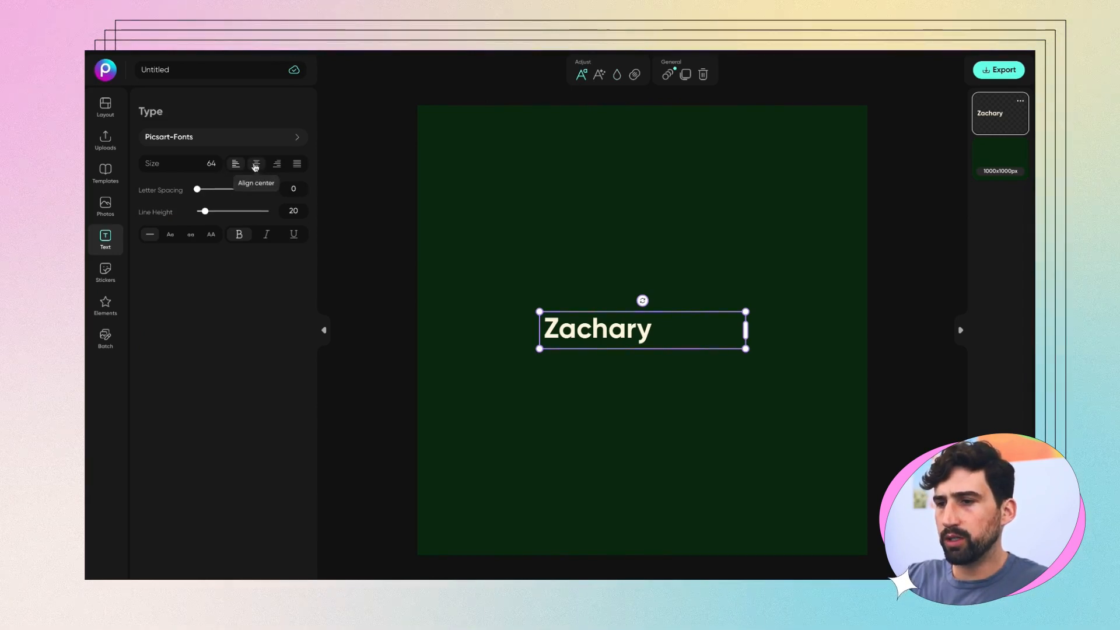
Step: Centre-align the Zachary text and set it in Bebas Neue Bold
left_click(254, 165)
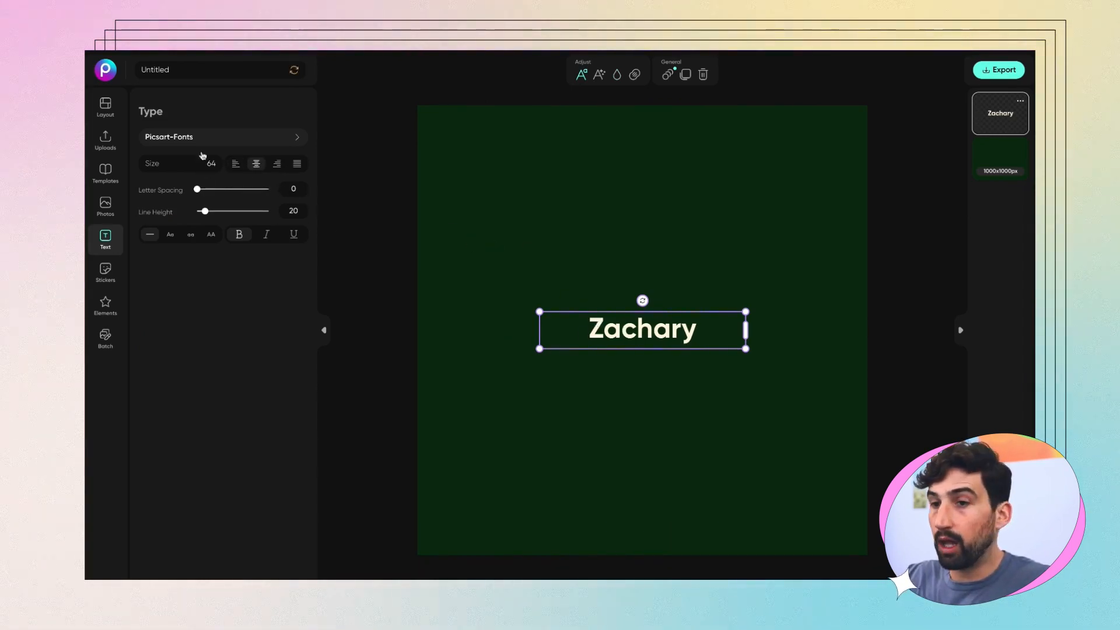
left_click(233, 138)
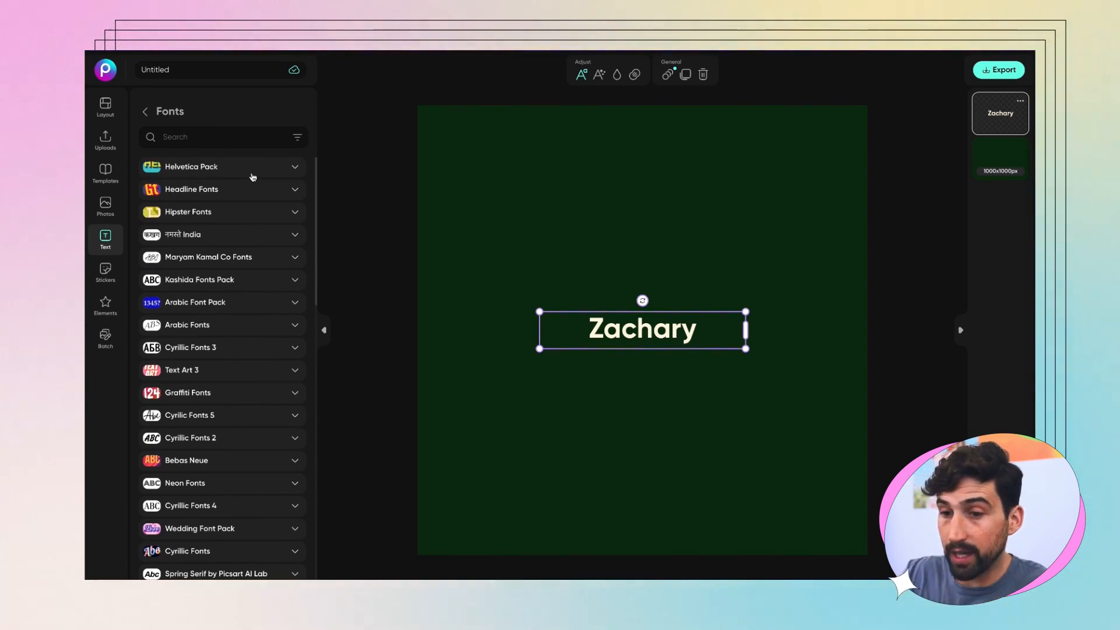
left_click(220, 465)
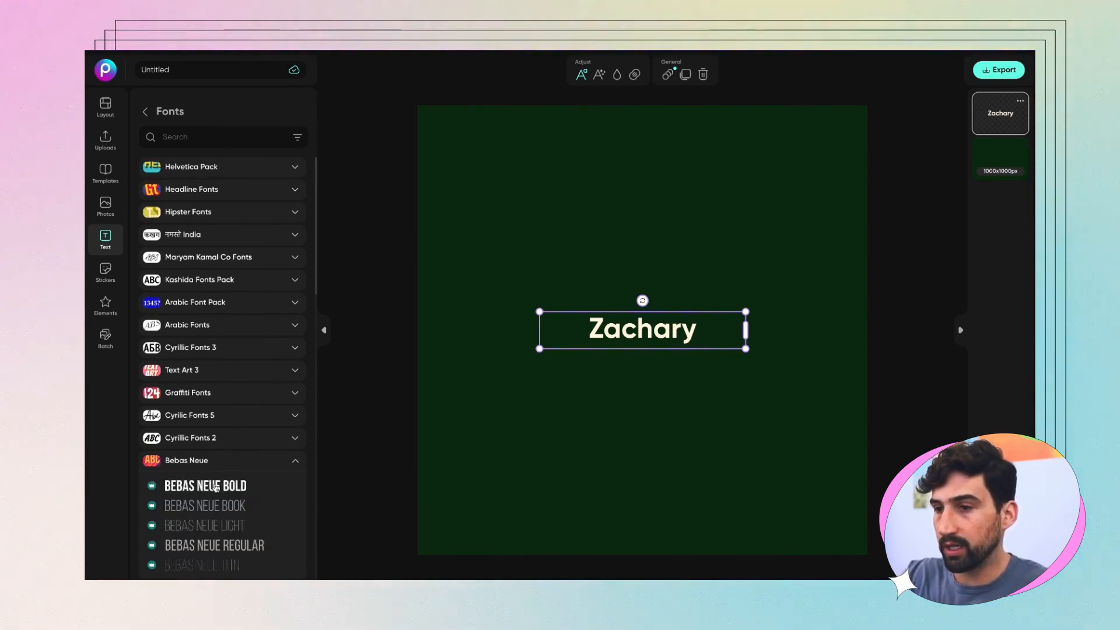
left_click(216, 490)
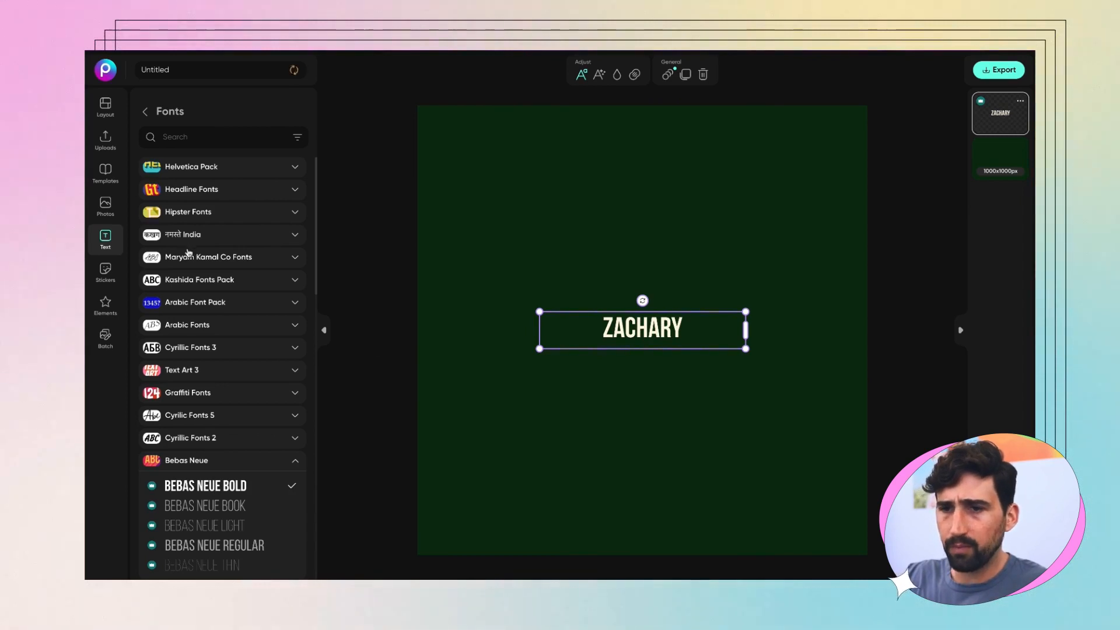
Step: Switch the font to RockwellStd from the Hipster Fonts pack
left_click(195, 212)
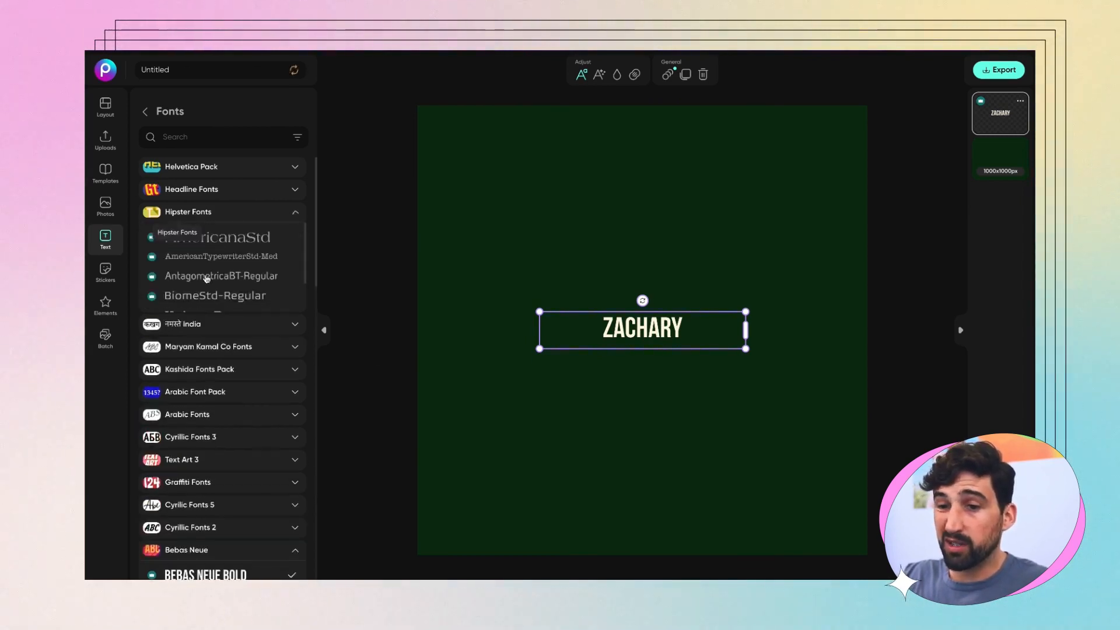
scroll(224, 306, "down", 2)
left_click(225, 308)
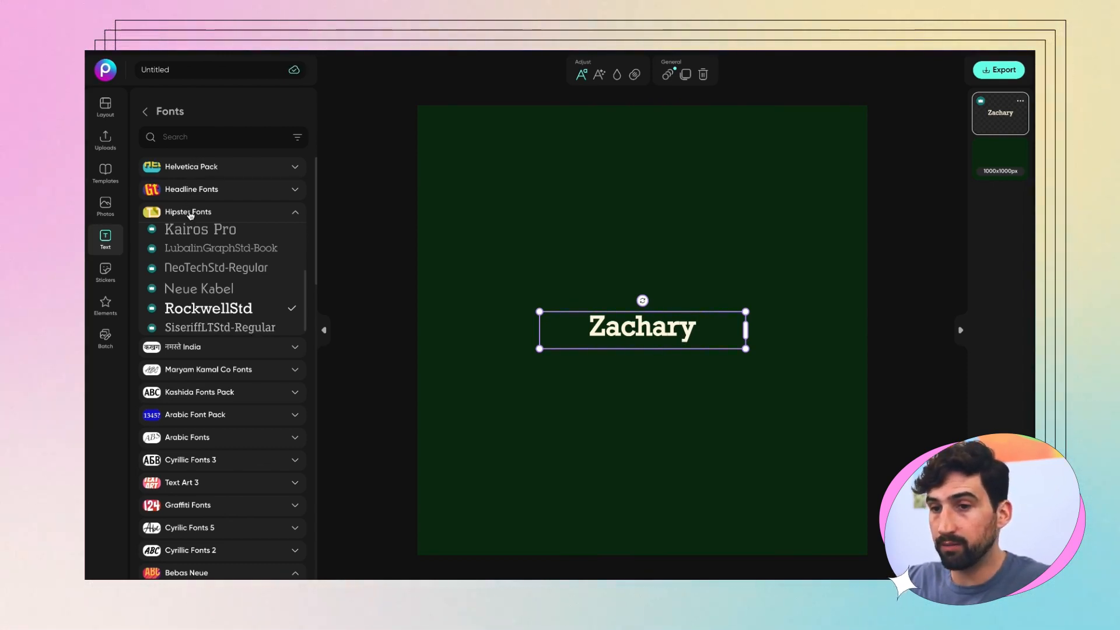
left_click(190, 216)
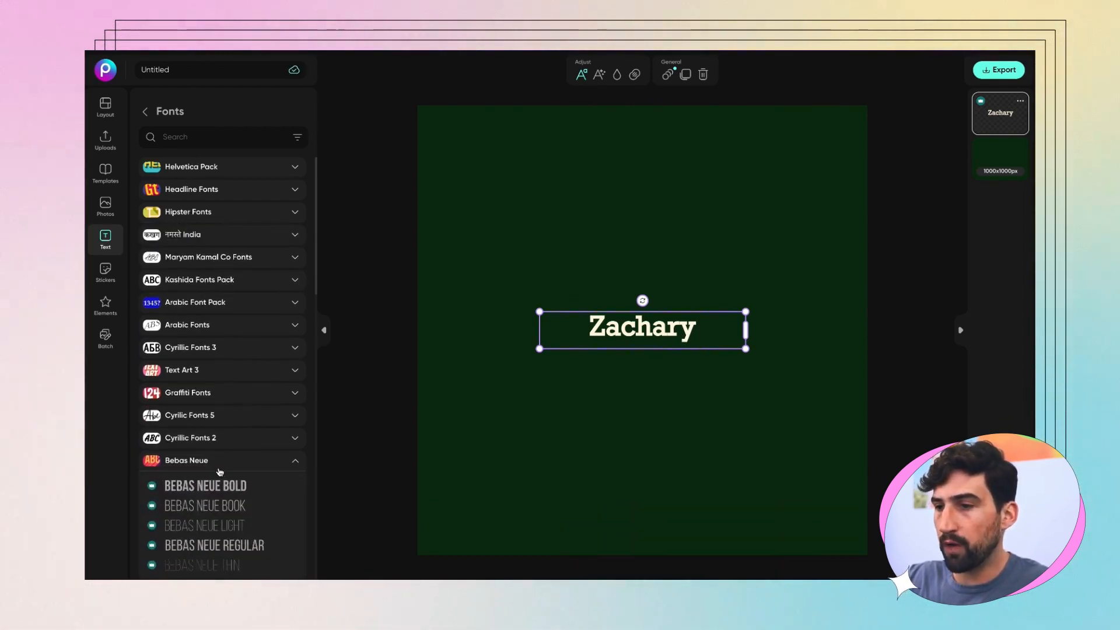
left_click(217, 466)
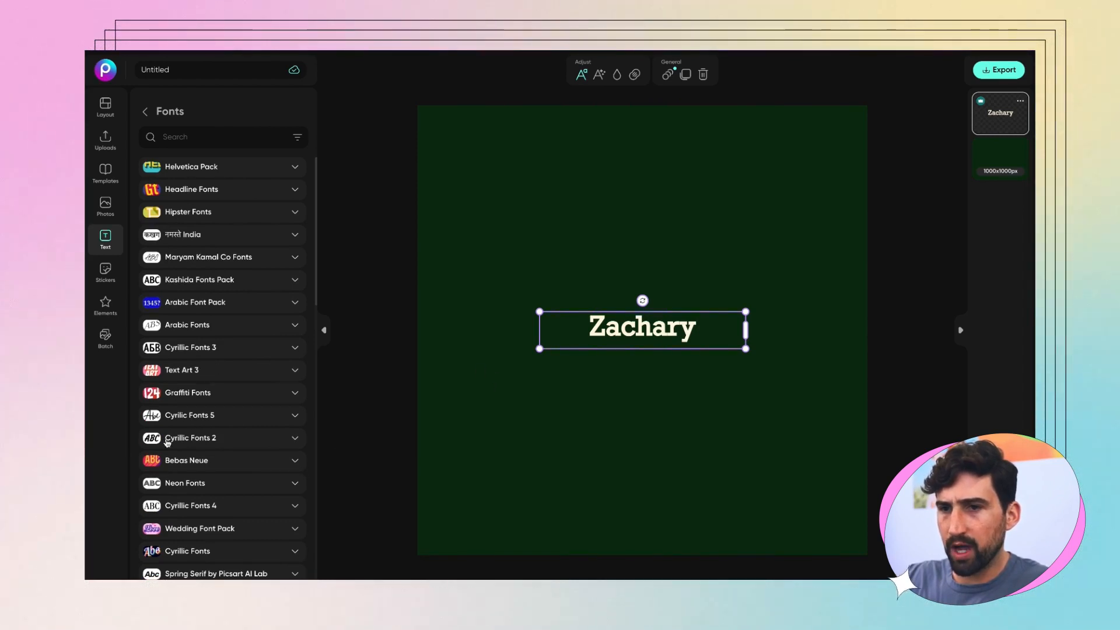
scroll(168, 442, "down", 1)
scroll(168, 442, "up", 1)
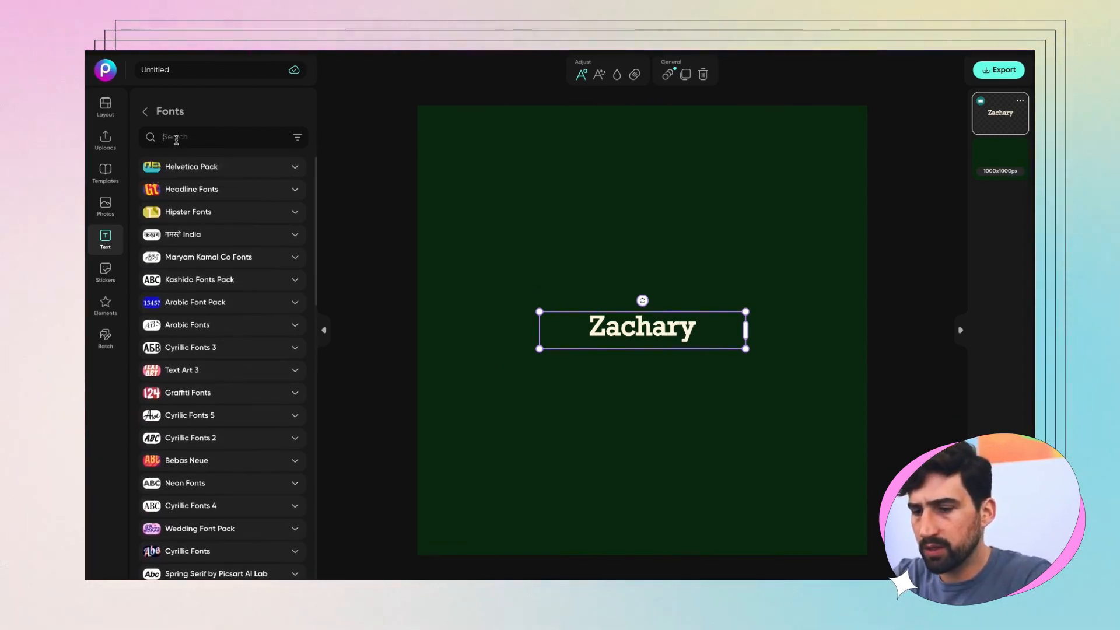
Step: Search fonts for 'scr', apply Rakoon after trying LeckerliOne, and enlarge the name to about 773 px wide
scroll(242, 315, "down", 10)
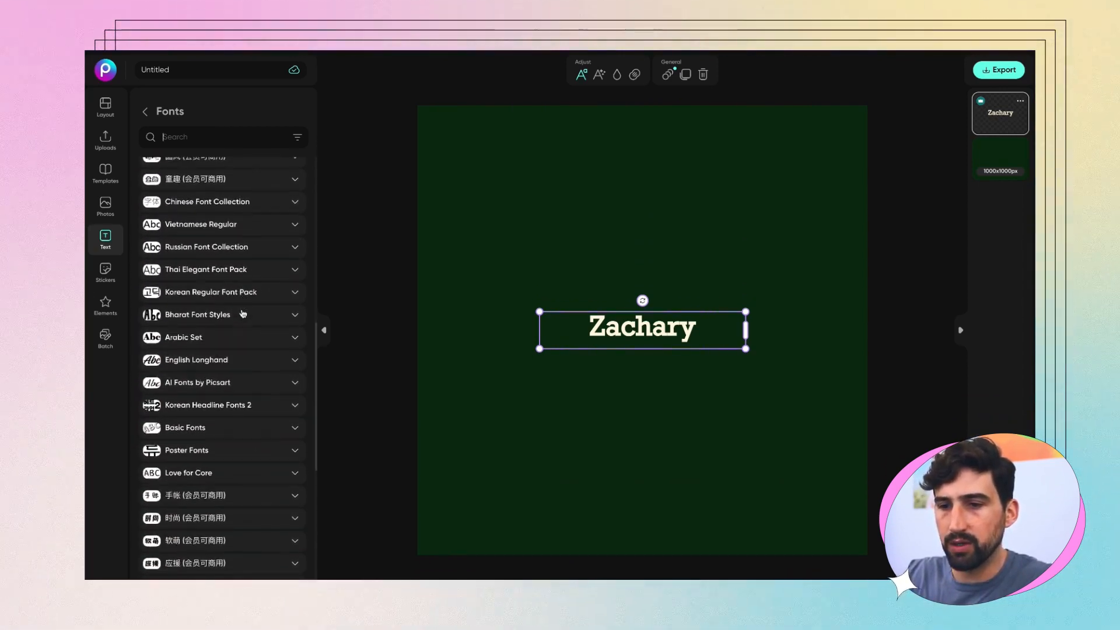
scroll(243, 315, "up", 12)
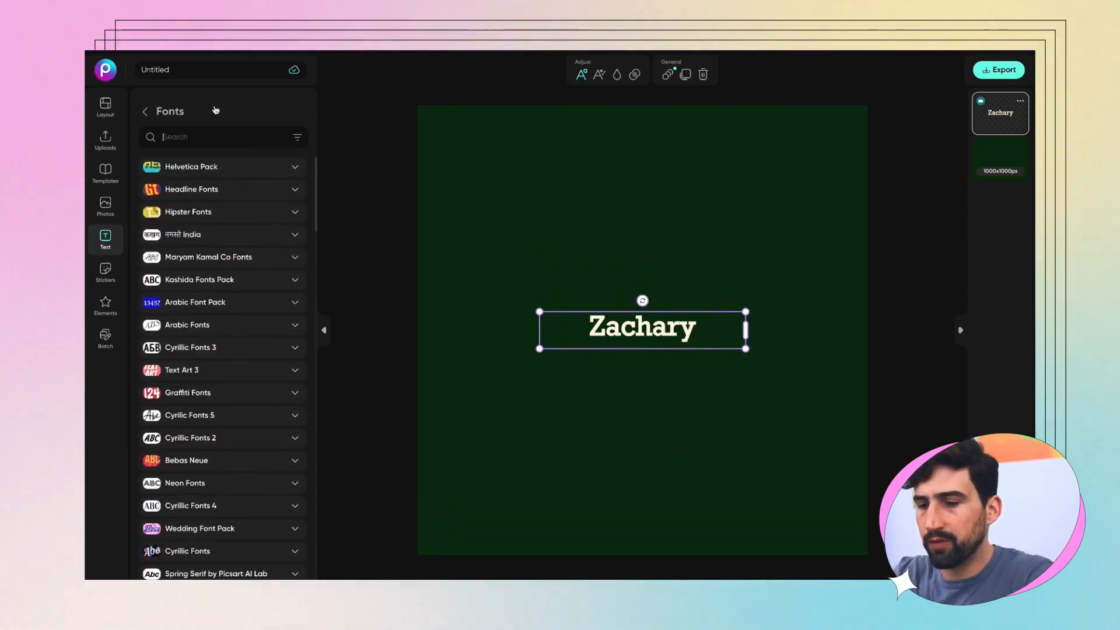
type("script")
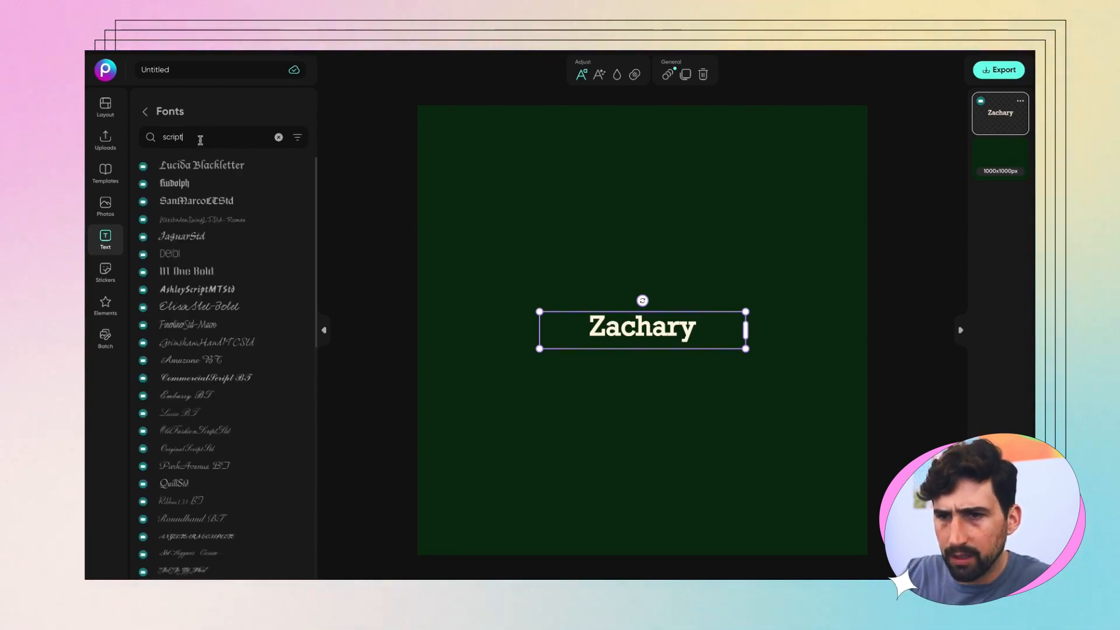
scroll(255, 300, "down", 3)
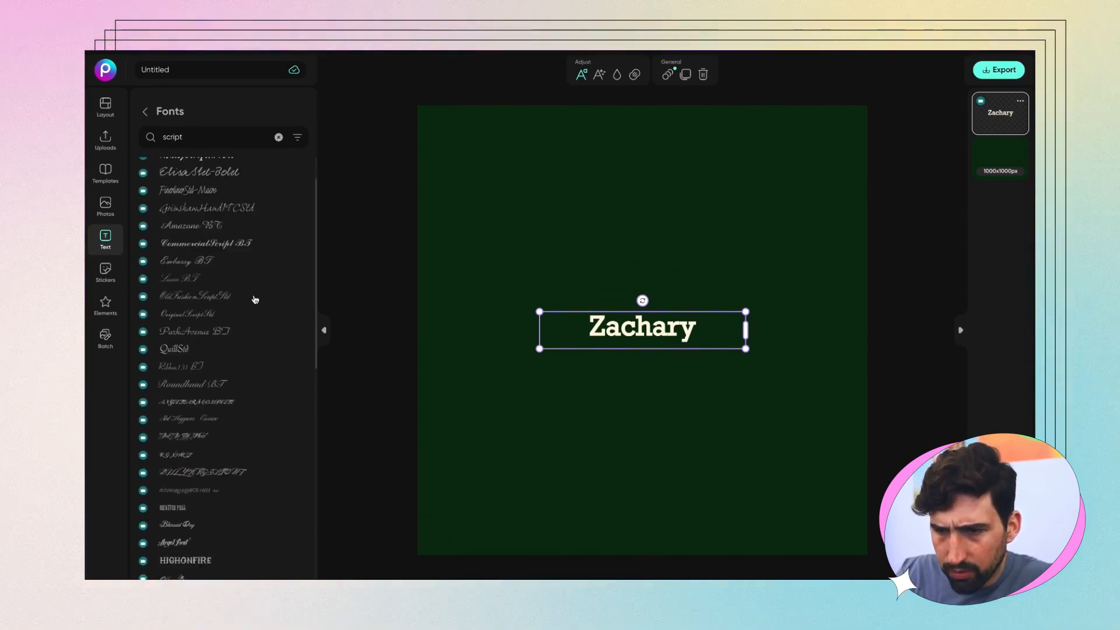
scroll(255, 300, "down", 5)
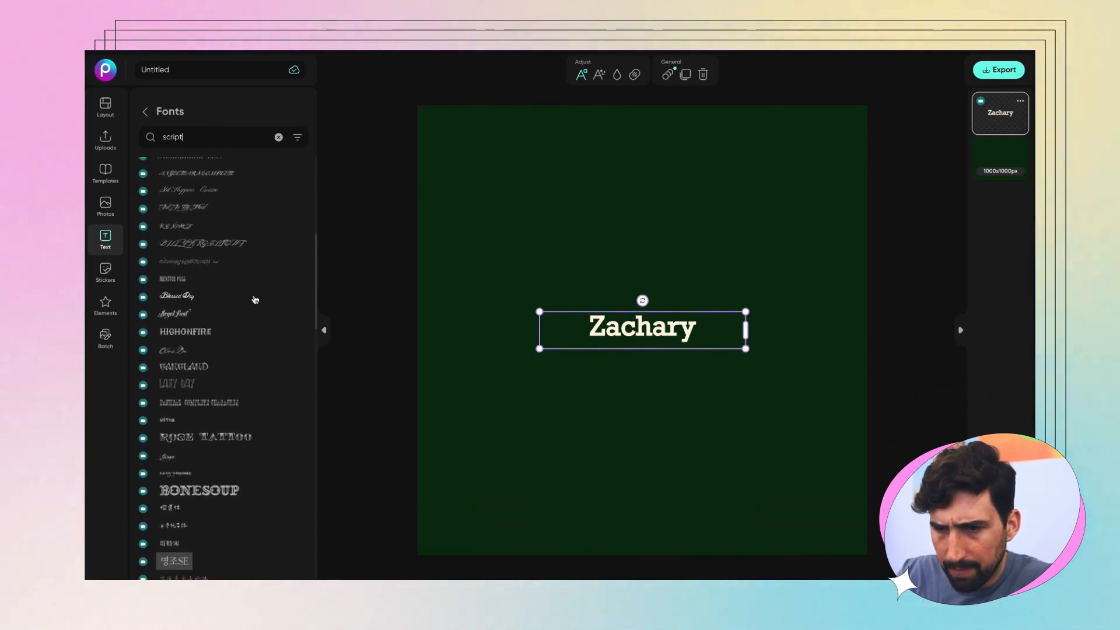
scroll(255, 299, "down", 7)
scroll(255, 299, "down", 2)
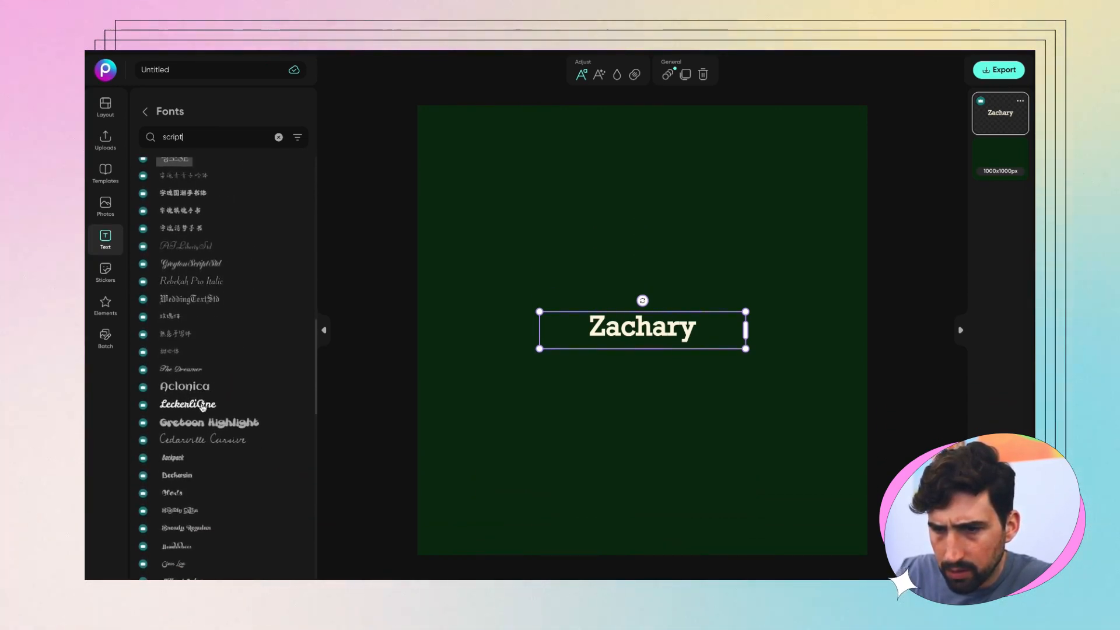
left_click(202, 406)
scroll(202, 407, "down", 4)
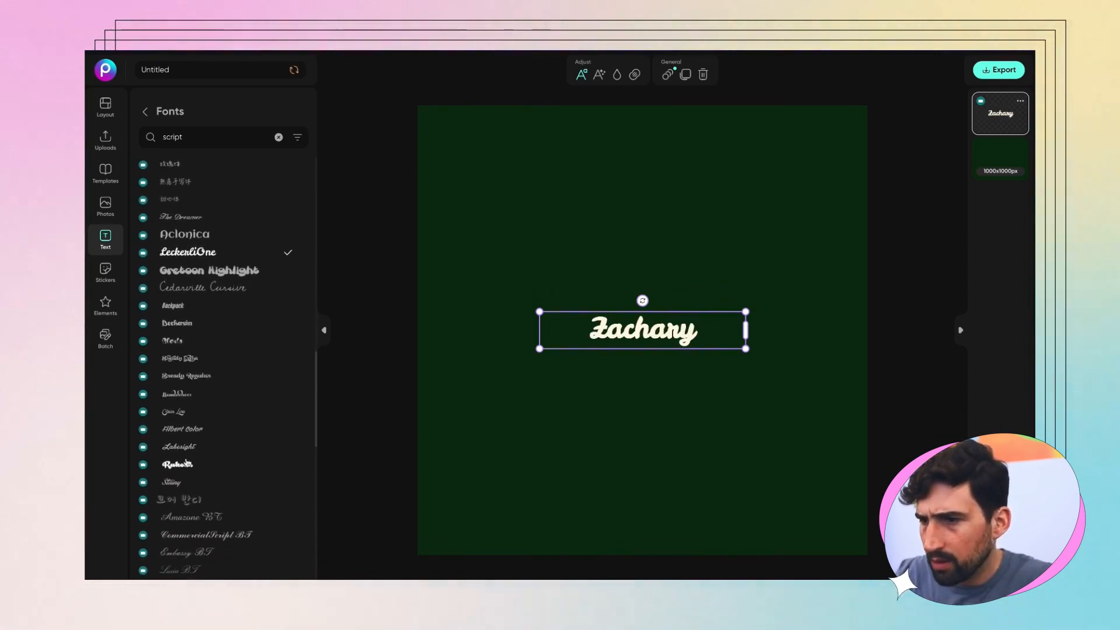
left_click(186, 464)
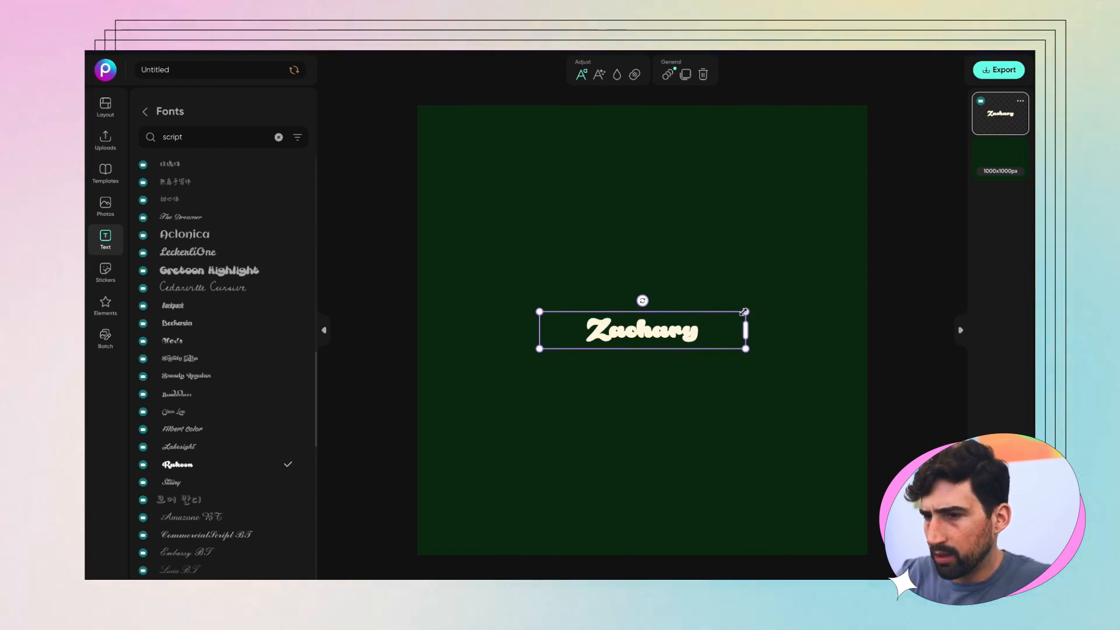
left_click_drag(744, 312, 869, 242)
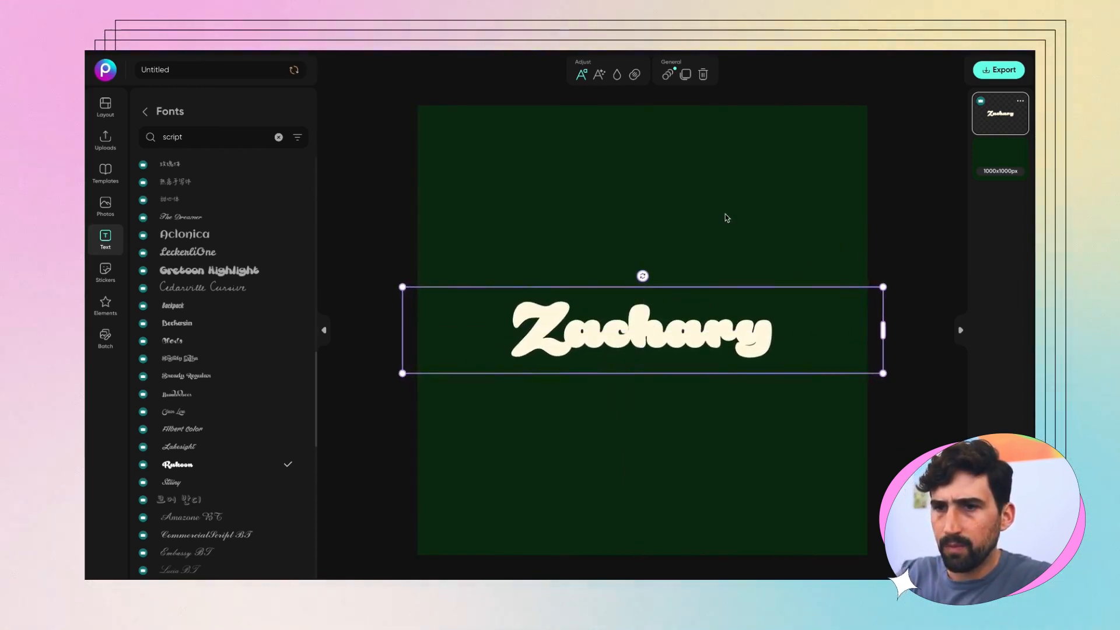
Step: Leave Zachary's letter spacing at 0 and set its line height to 19
left_click(146, 113)
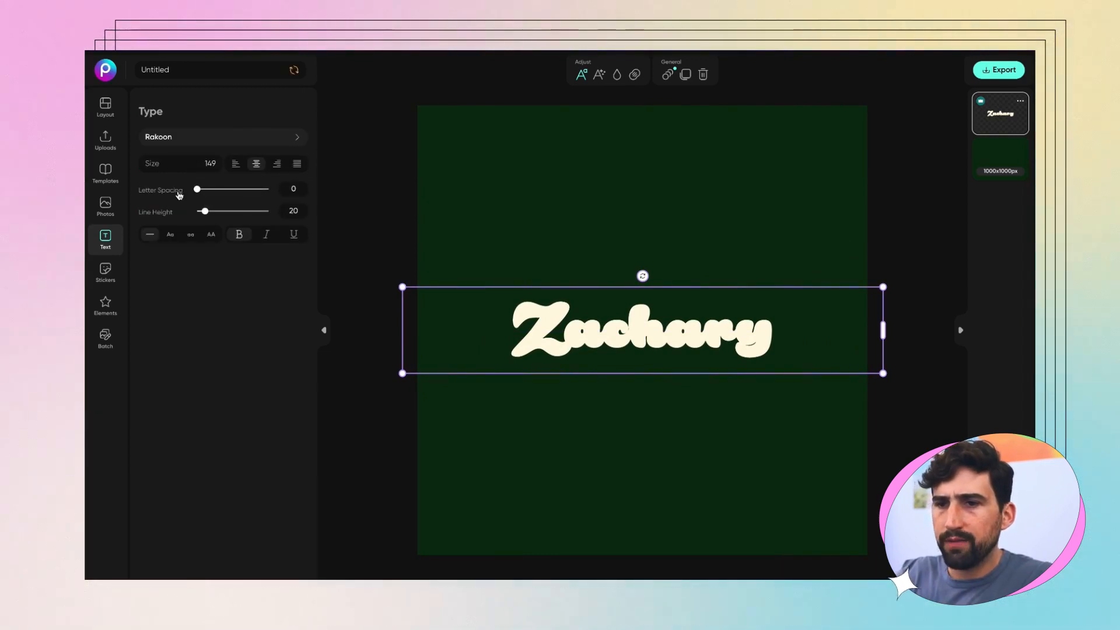
mouse_move(199, 191)
left_mouse_down()
mouse_move(233, 191)
mouse_move(196, 192)
left_mouse_up()
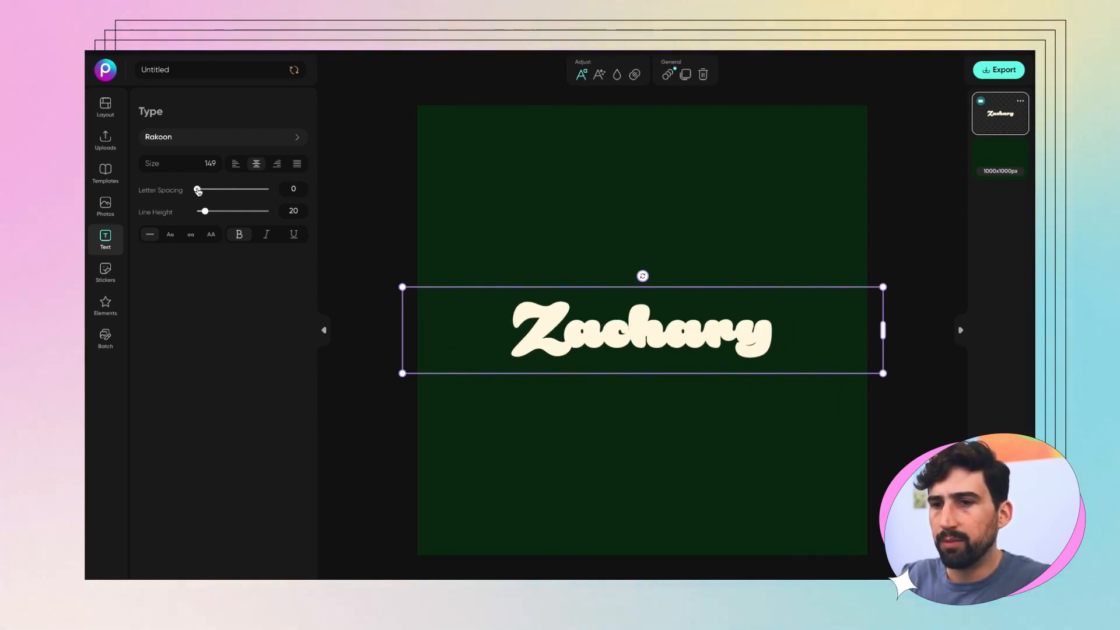
mouse_move(198, 191)
left_mouse_down()
mouse_move(230, 190)
mouse_move(198, 192)
left_mouse_up()
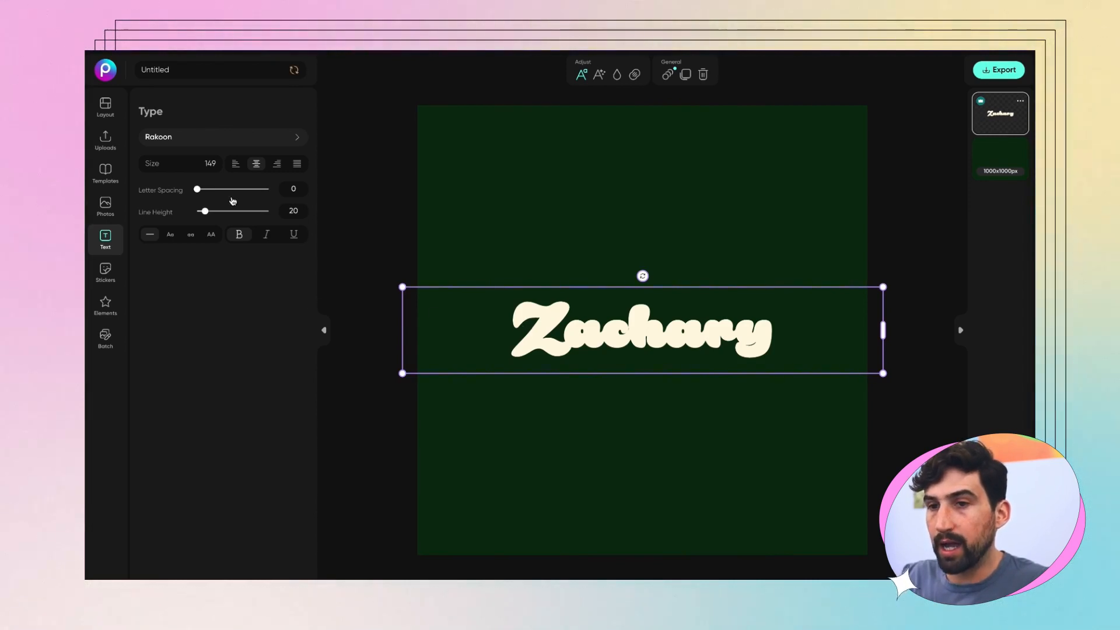
mouse_move(204, 211)
left_mouse_down()
mouse_move(217, 213)
mouse_move(206, 213)
left_mouse_up()
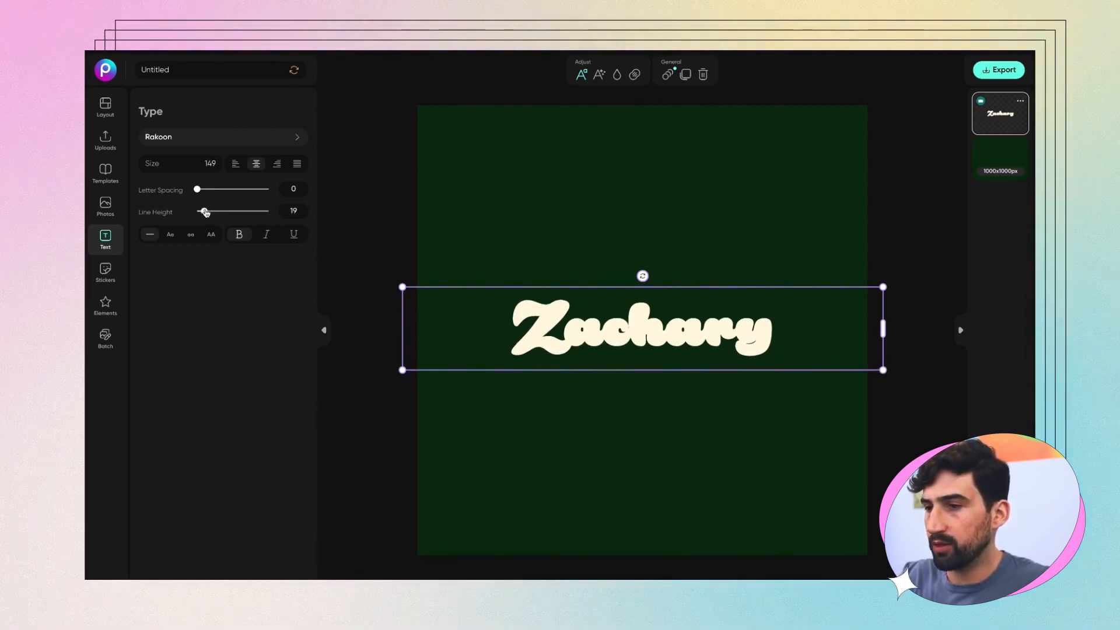
double_click(762, 345)
left_click(788, 343)
key("Return")
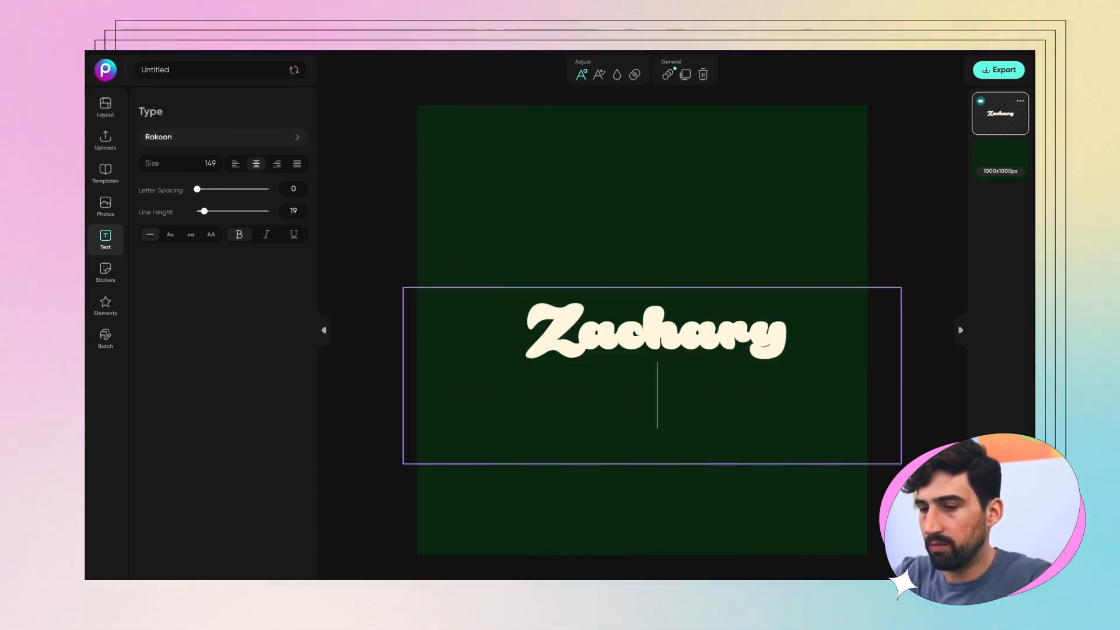
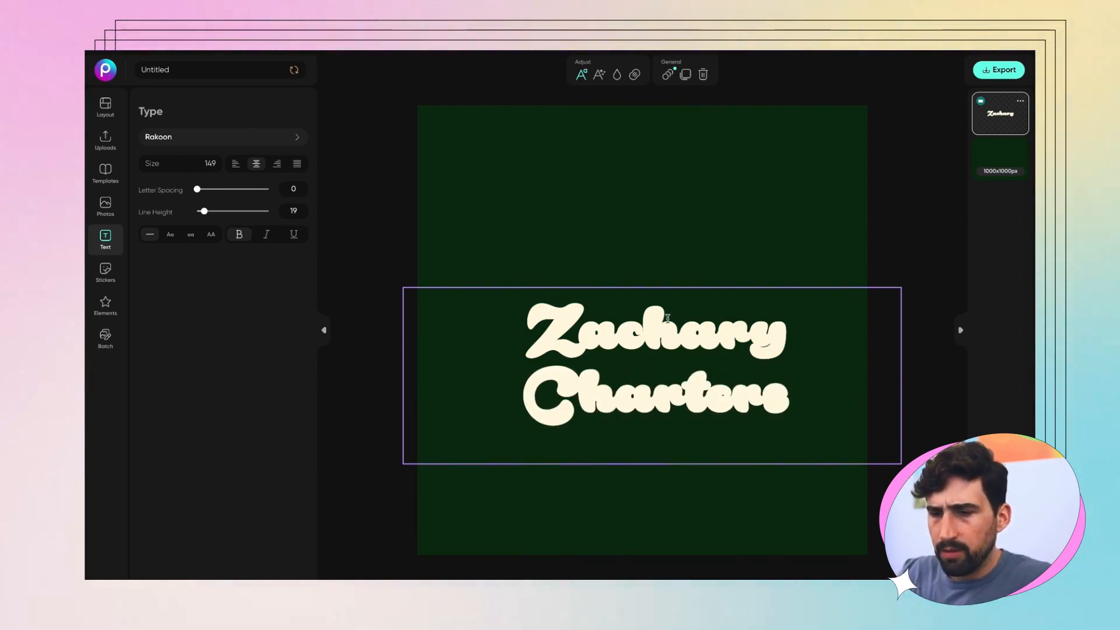
key("ctrl+a")
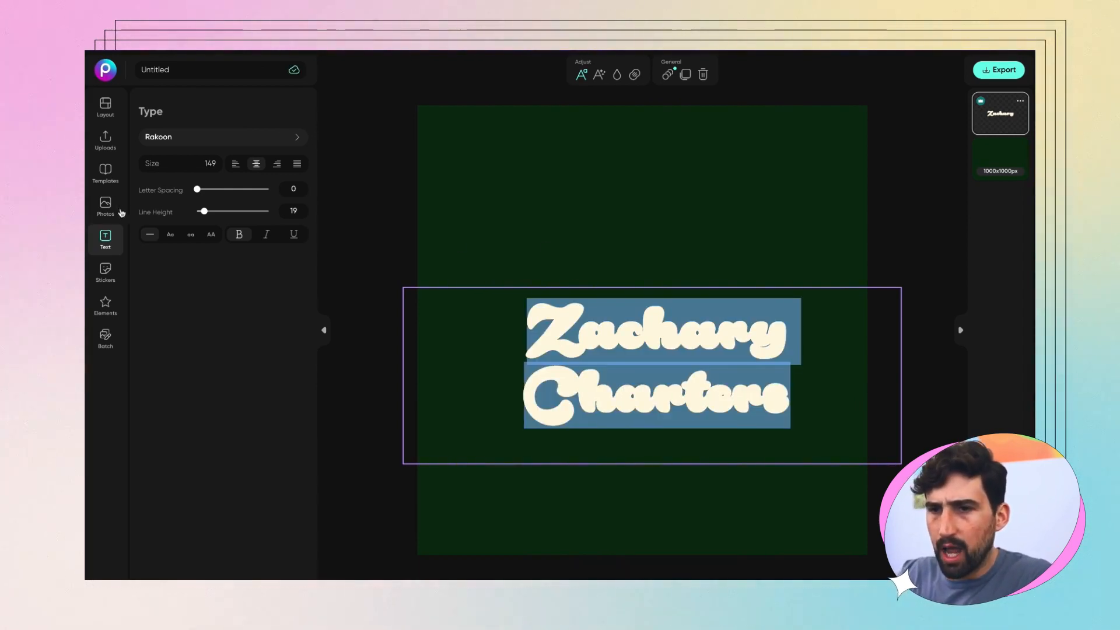
left_click(204, 213)
mouse_move(204, 212)
left_mouse_down()
mouse_move(230, 211)
mouse_move(198, 211)
mouse_move(208, 212)
left_mouse_up()
double_click(578, 394)
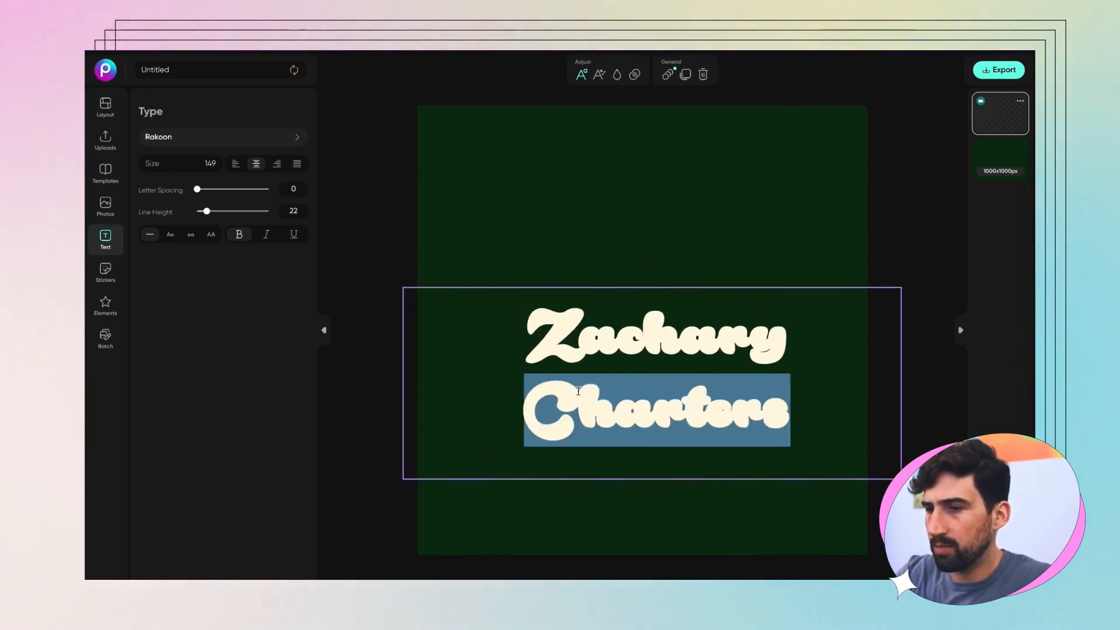
key("BackSpace")
key("BackSpace")
key("Escape")
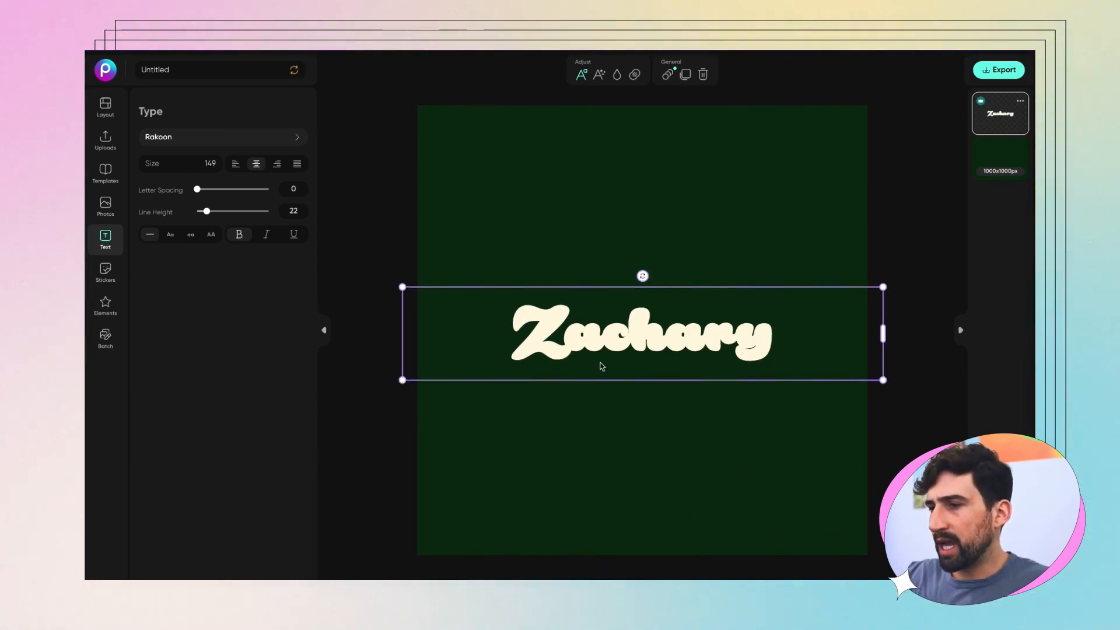
Step: Narrow and nudge Zachary upward, duplicate it, and bring up colour settings for the second copy
left_click_drag(882, 332, 790, 331)
left_click_drag(722, 348, 726, 343)
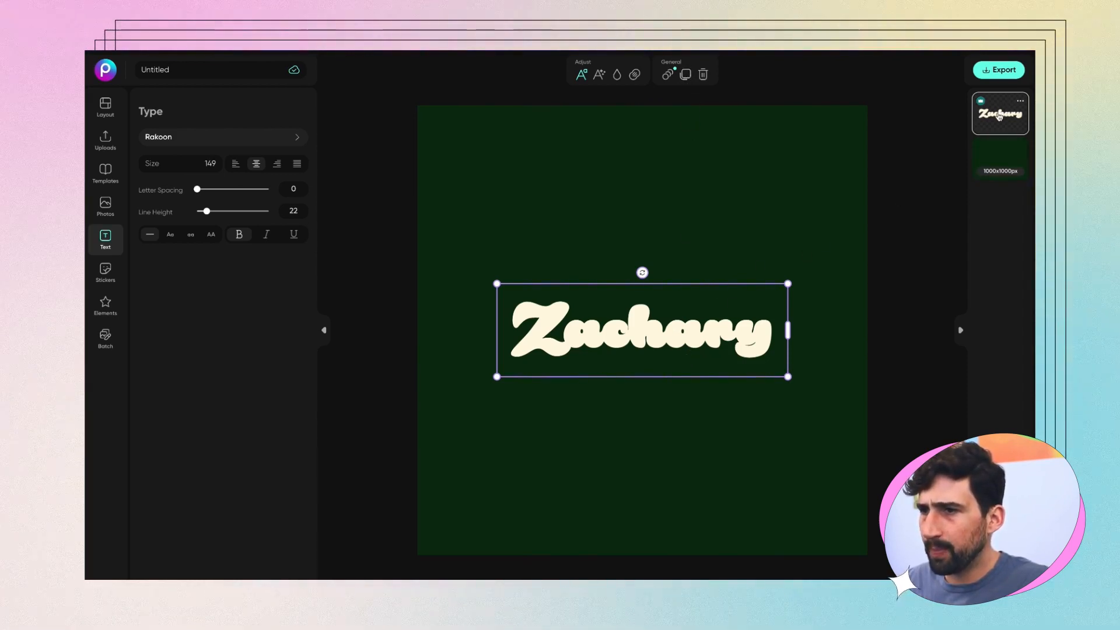
left_click(681, 75)
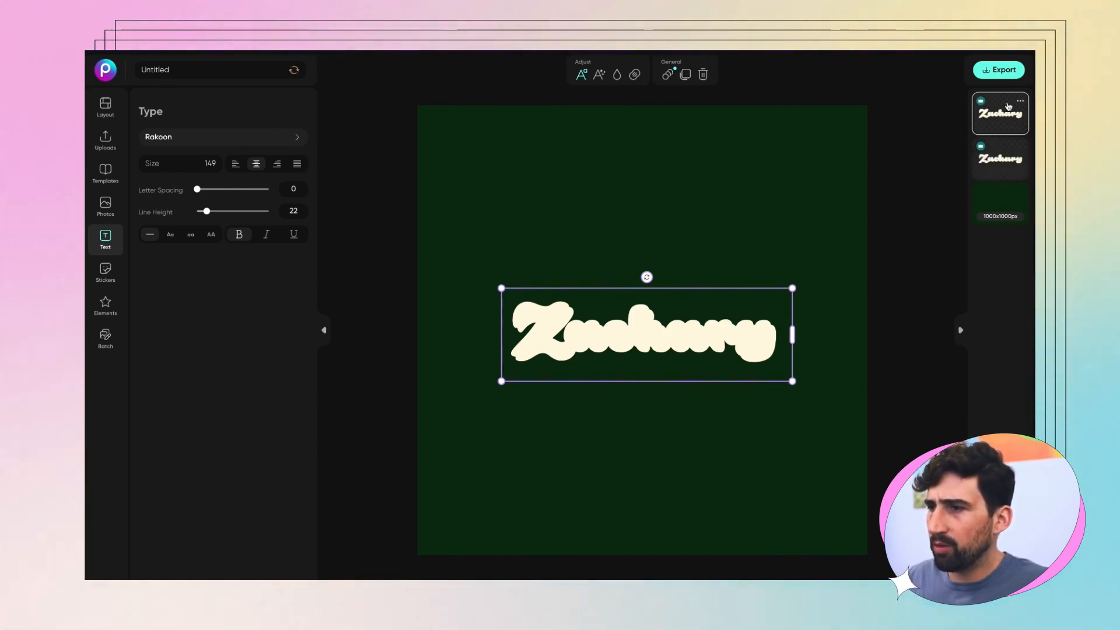
left_click(997, 166)
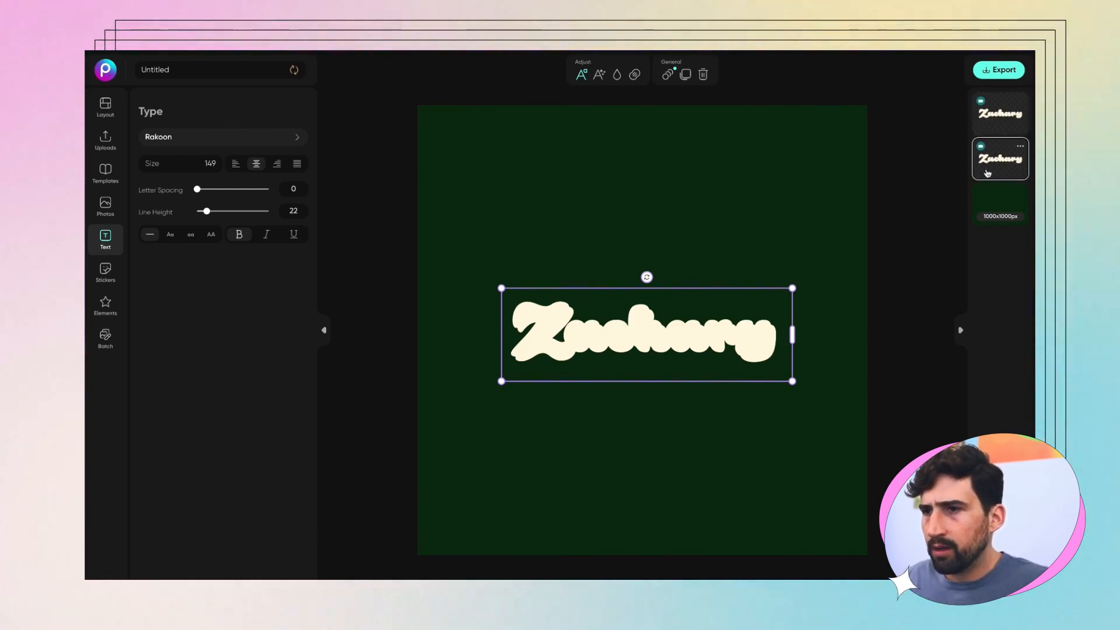
left_click(616, 77)
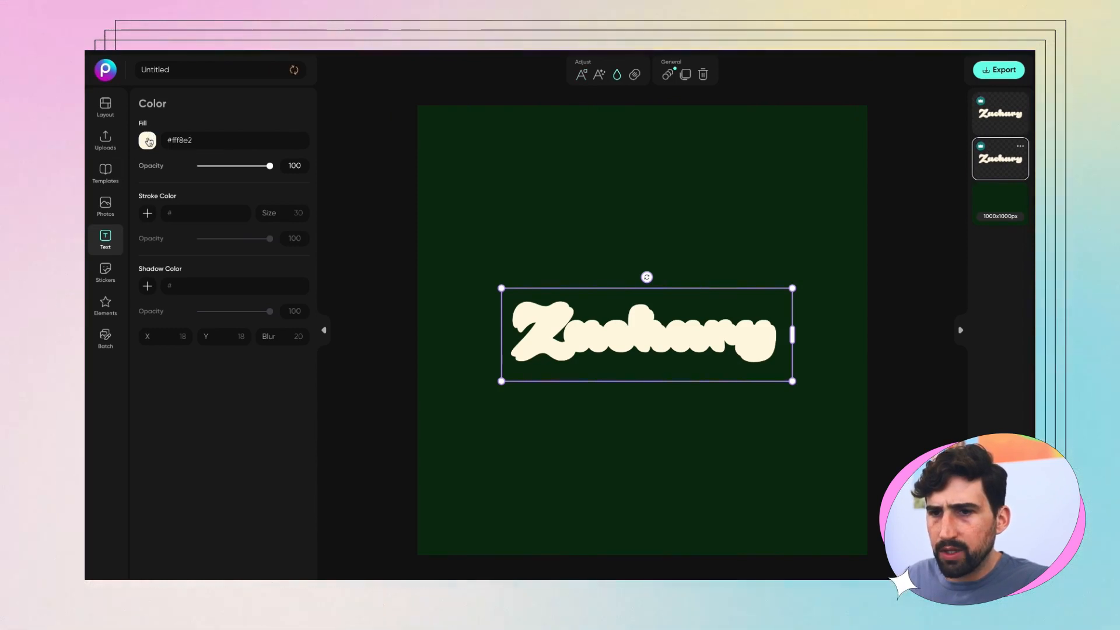
Step: Make the back Zachary copy red, then duplicate it below the cream text and make that copy pink
left_click(148, 140)
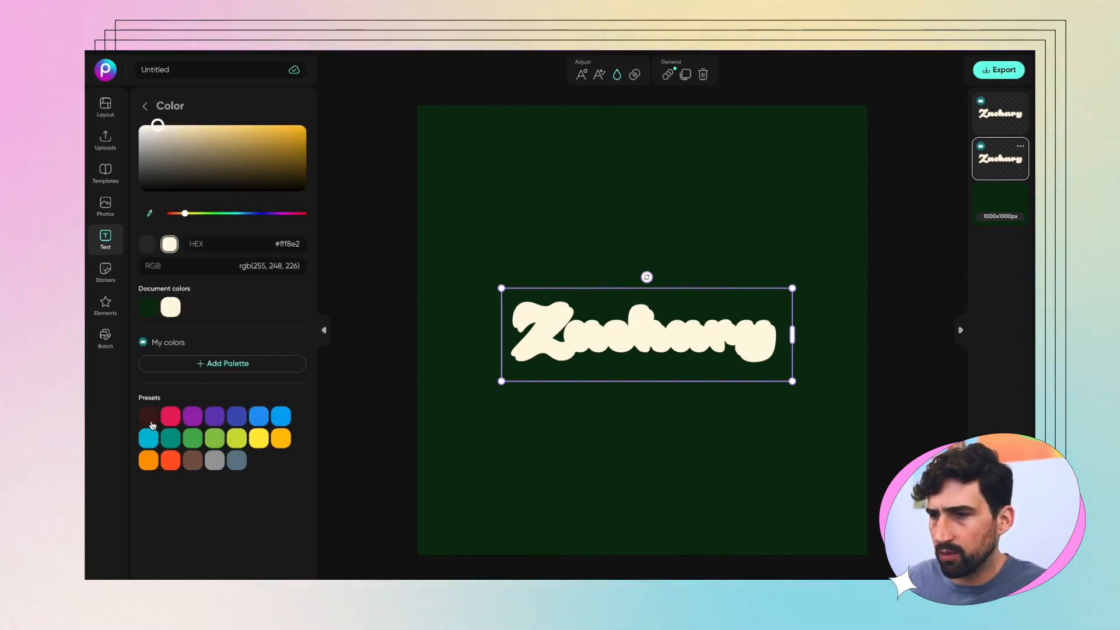
left_click(150, 421)
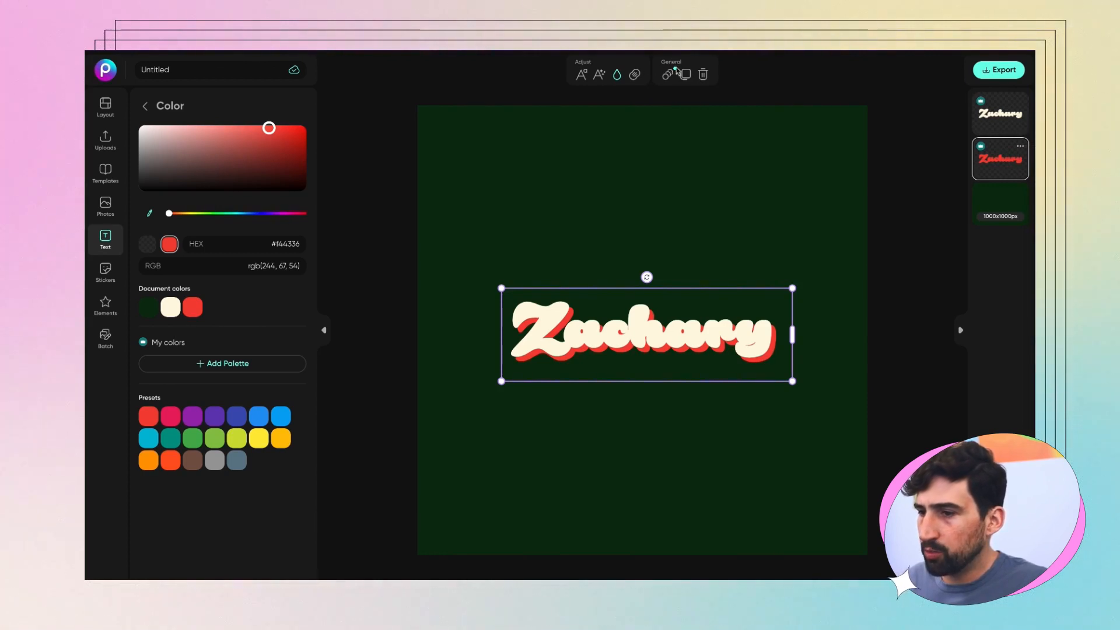
left_click(686, 75)
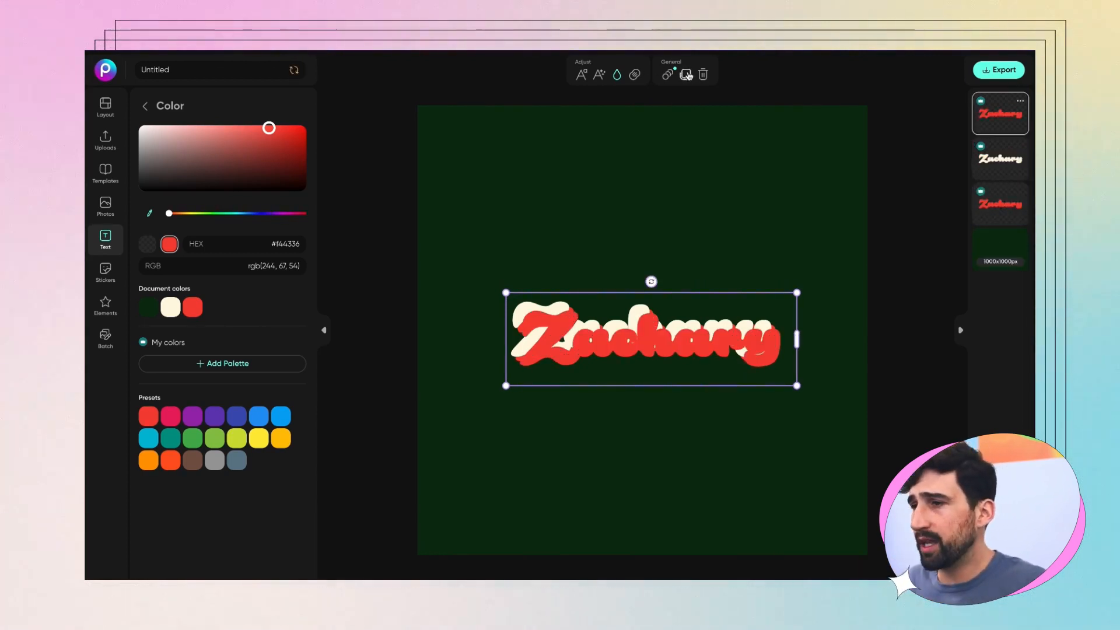
left_click_drag(1008, 120, 1004, 208)
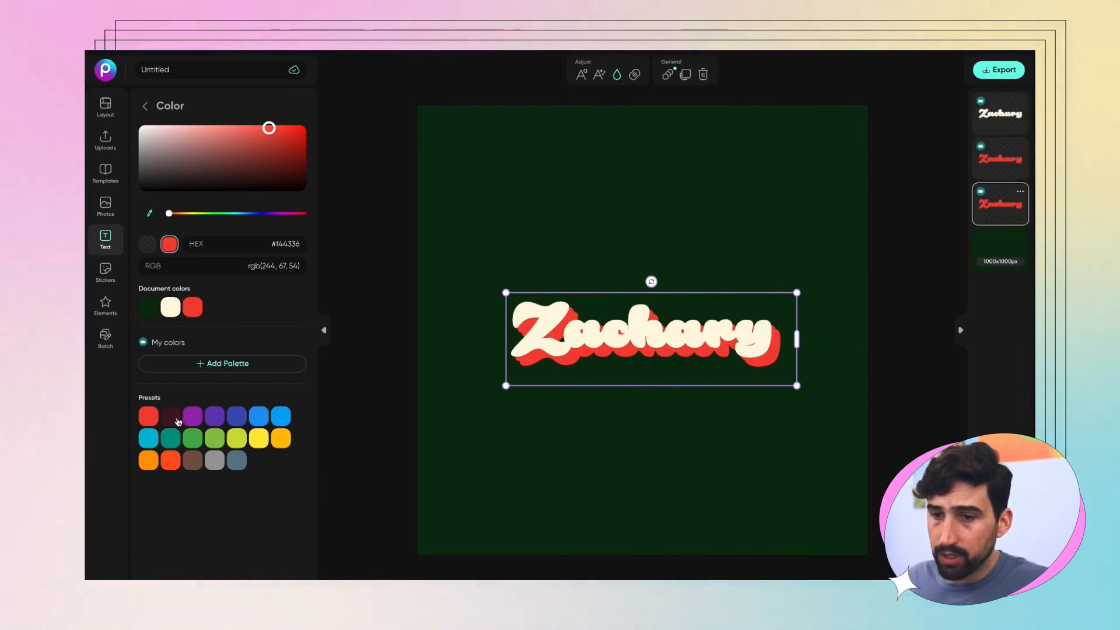
left_click(174, 419)
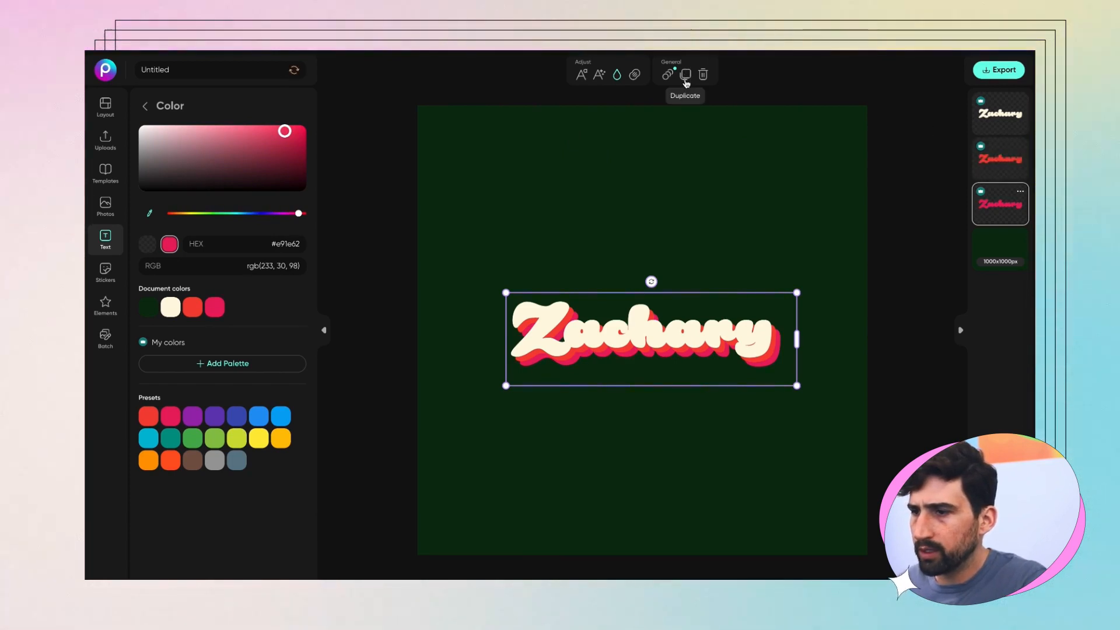
Step: Add a purple Zachary copy at the bottom of the stack, then select all the layers
left_click(687, 83)
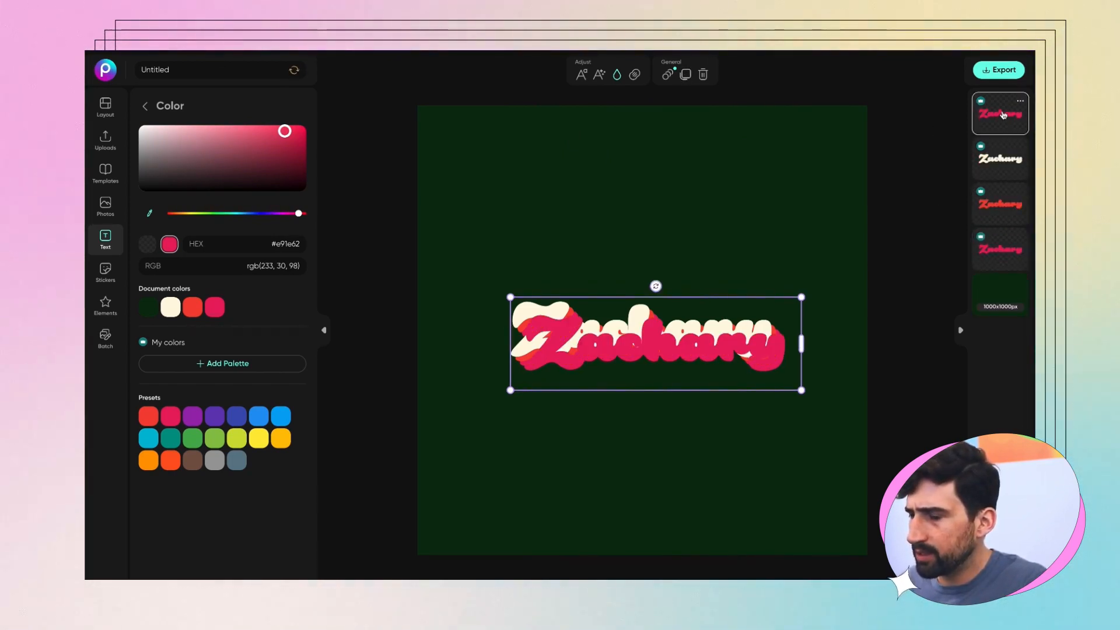
left_click_drag(1000, 136, 1001, 250)
left_click(194, 416)
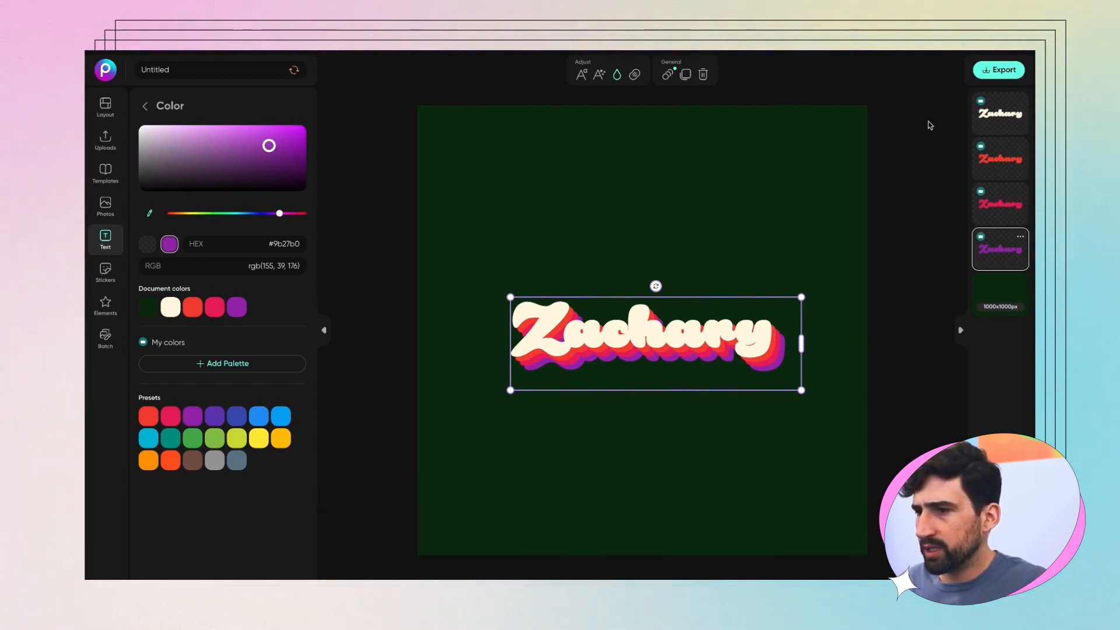
left_click(570, 252)
left_click_drag(381, 283, 674, 420)
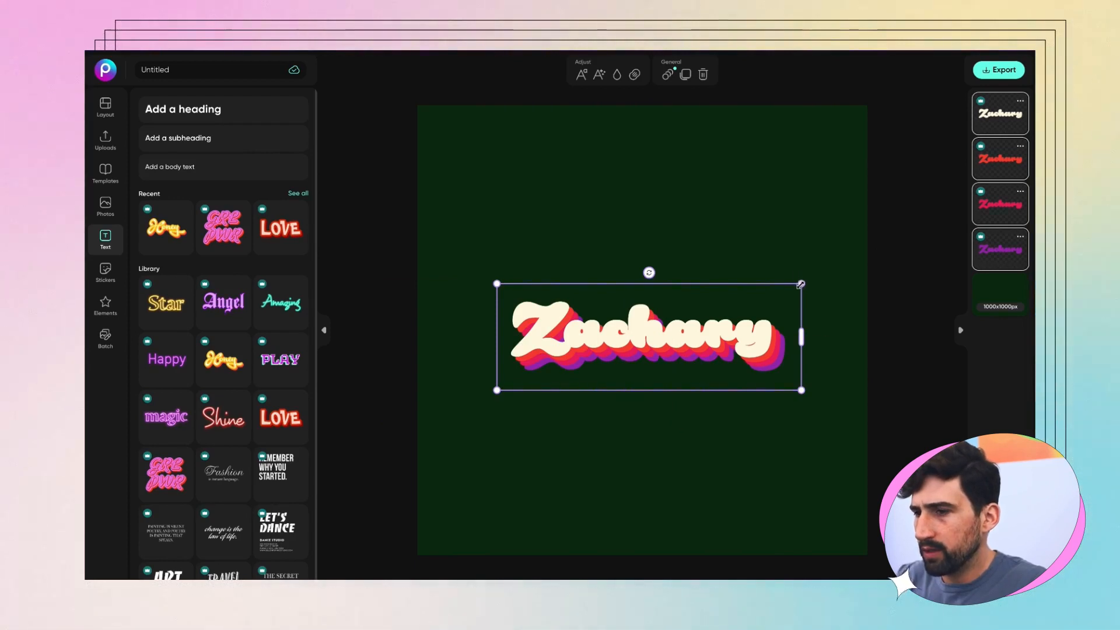
Step: Scale up the stacked Zachary text layers on the green canvas and reselect the whole stack
left_click_drag(801, 285, 863, 239)
left_click(350, 243)
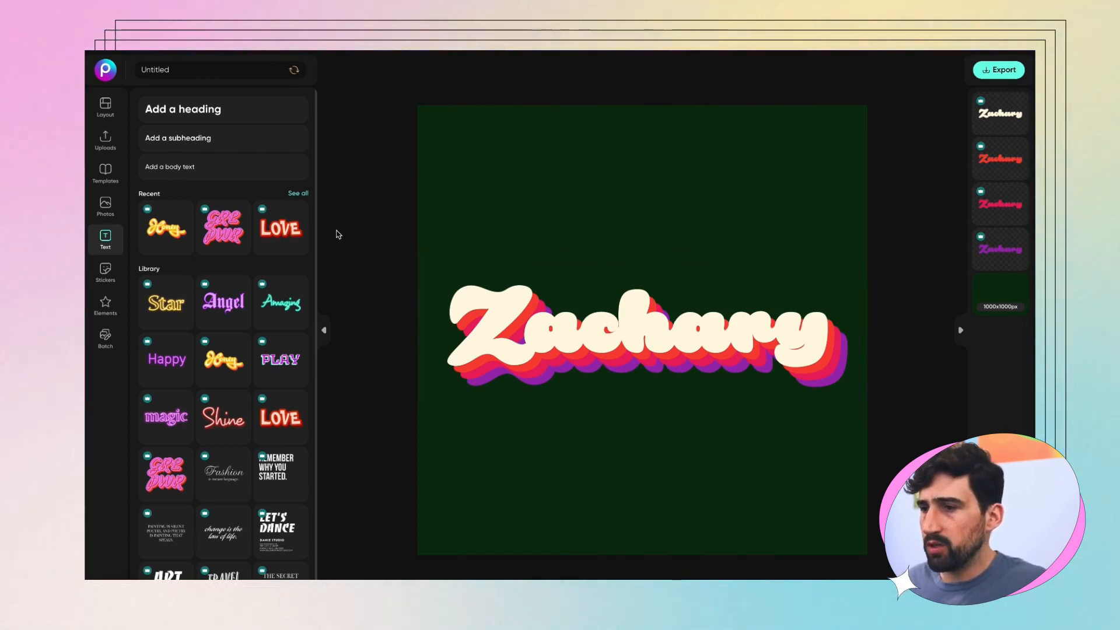
left_click(1000, 74)
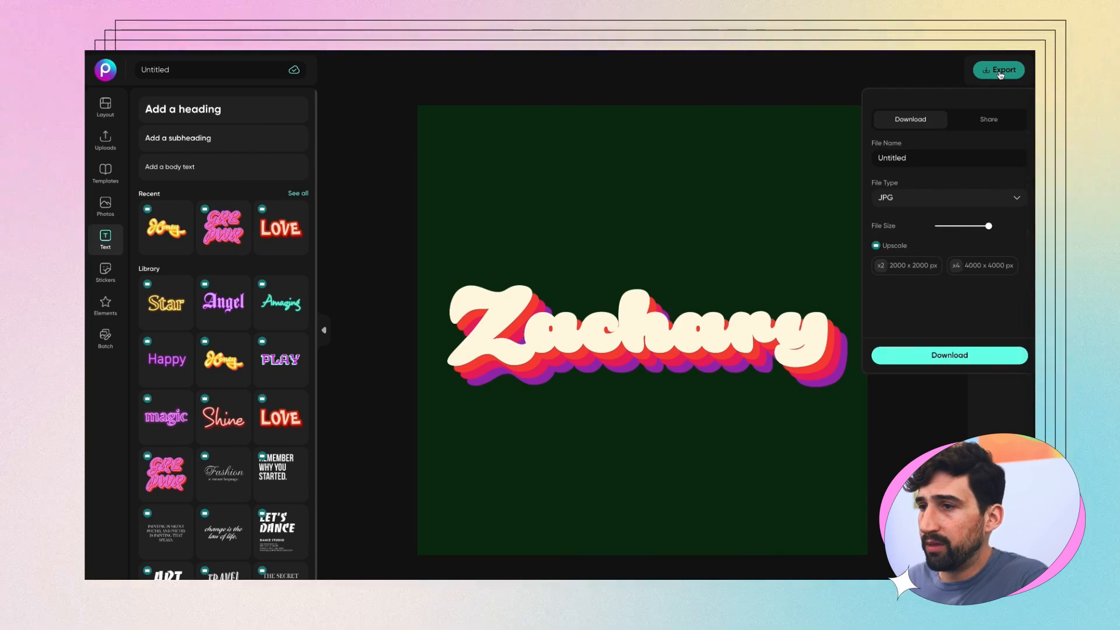
left_click(779, 73)
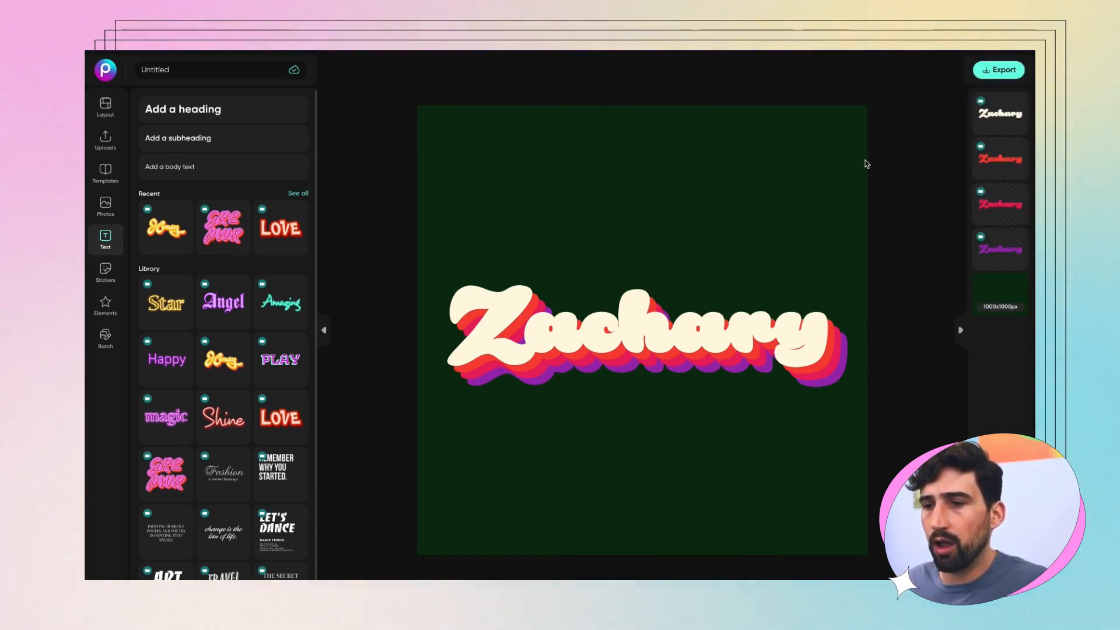
left_click_drag(367, 213, 608, 415)
Step: Delete the Zachary stack and add the Honey text preset, enlarged across the canvas
key("Delete")
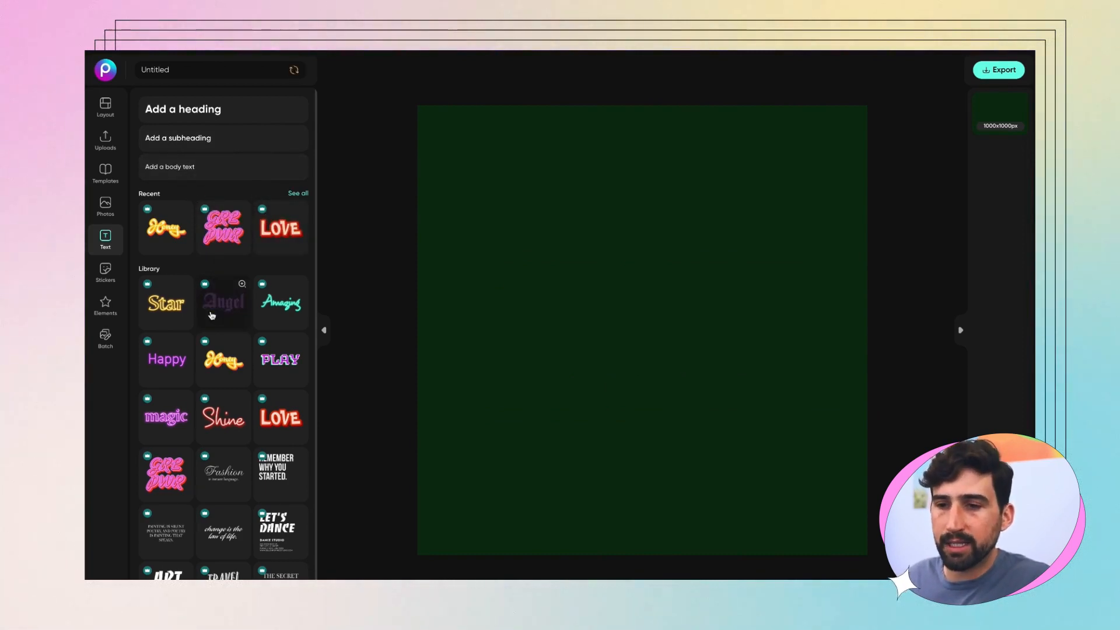
scroll(216, 304, "down", 1)
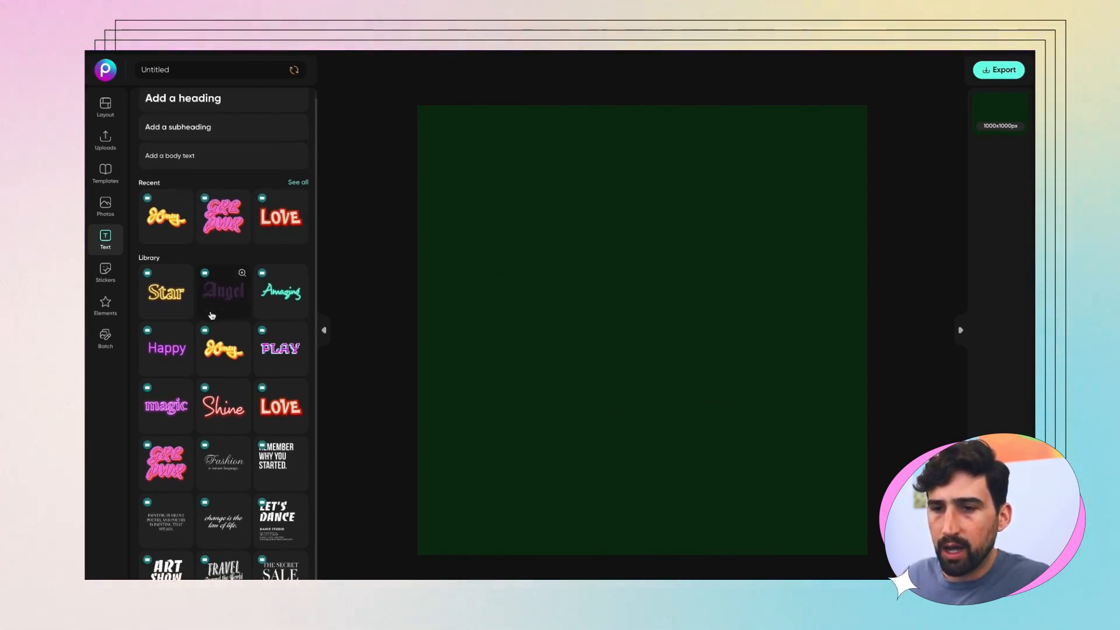
left_click(218, 366)
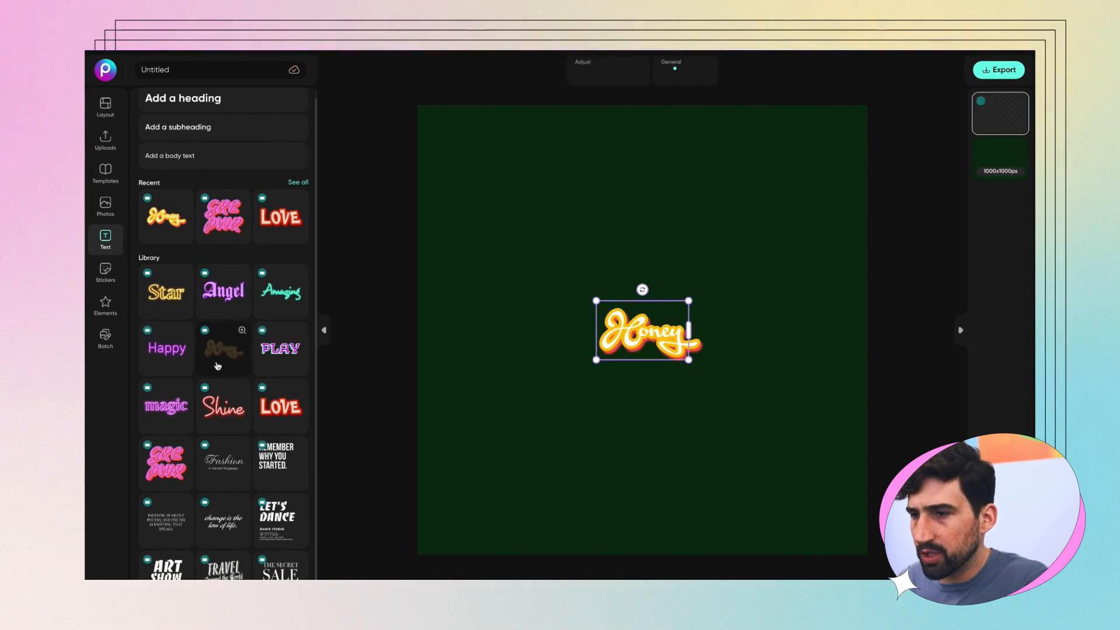
left_click_drag(689, 300, 812, 241)
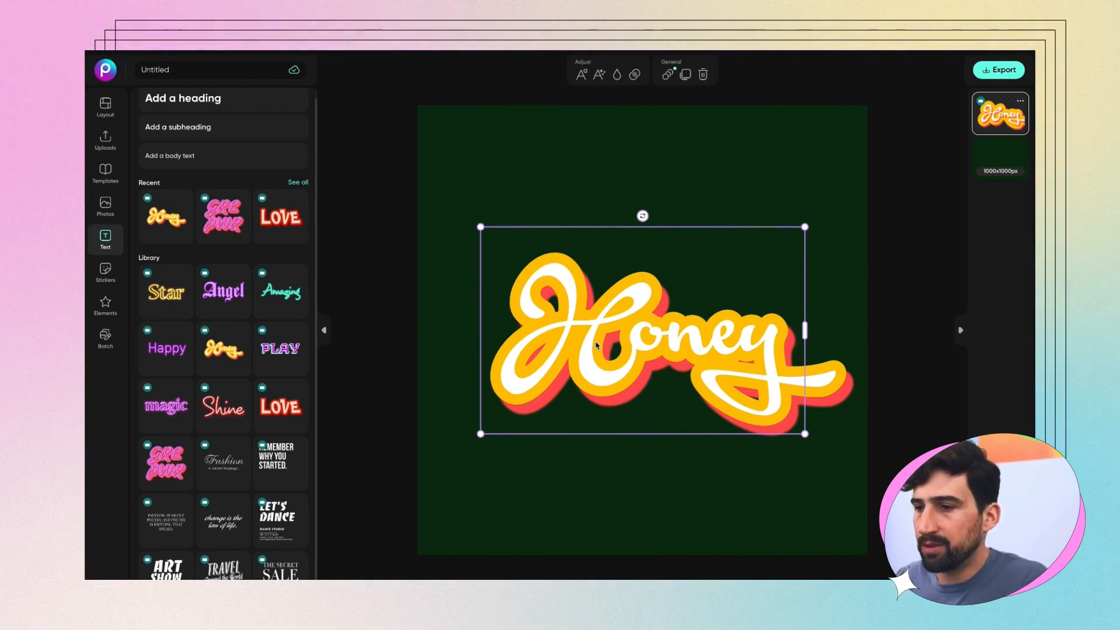
Step: Change the Honey text's wording to 'Zach'
double_click(605, 345)
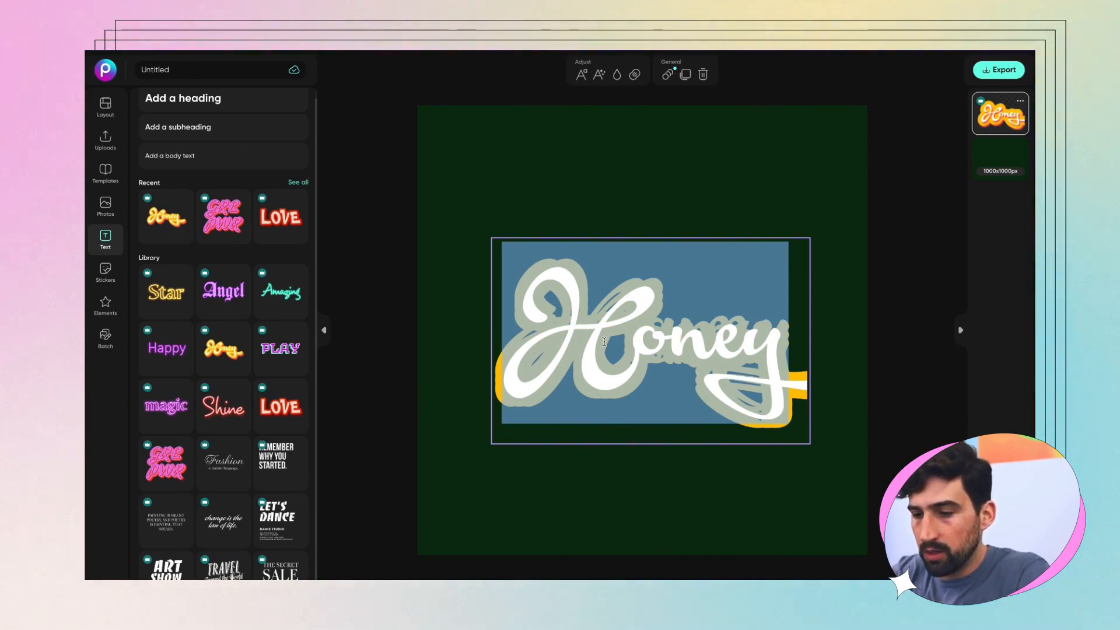
type("Zachary")
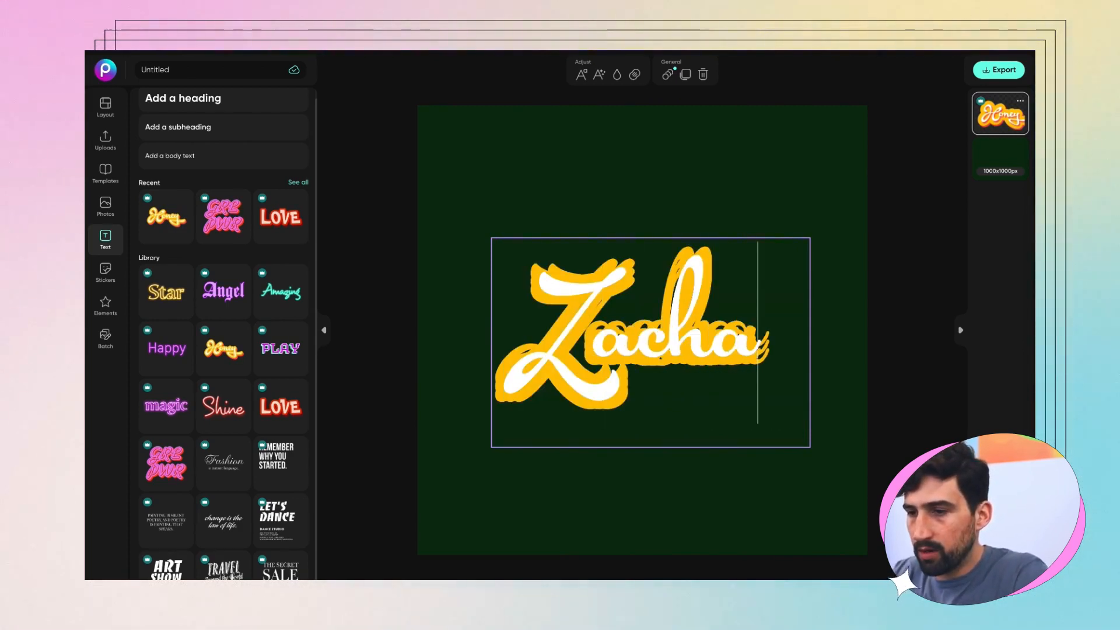
key("BackSpace")
key("BackSpace")
key("BackSpace")
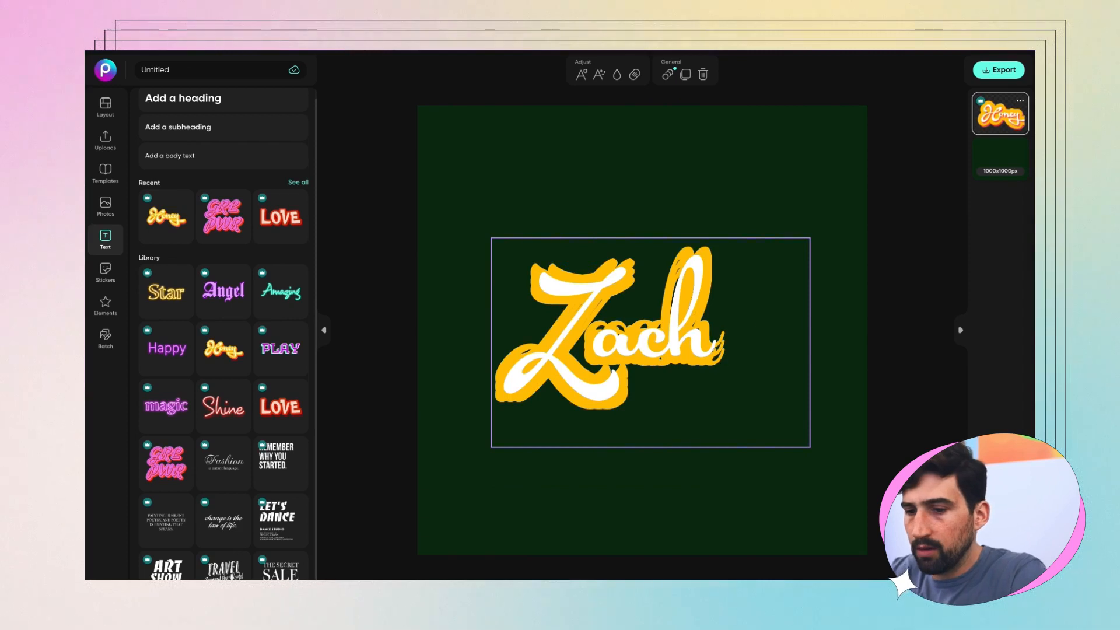
key("Escape")
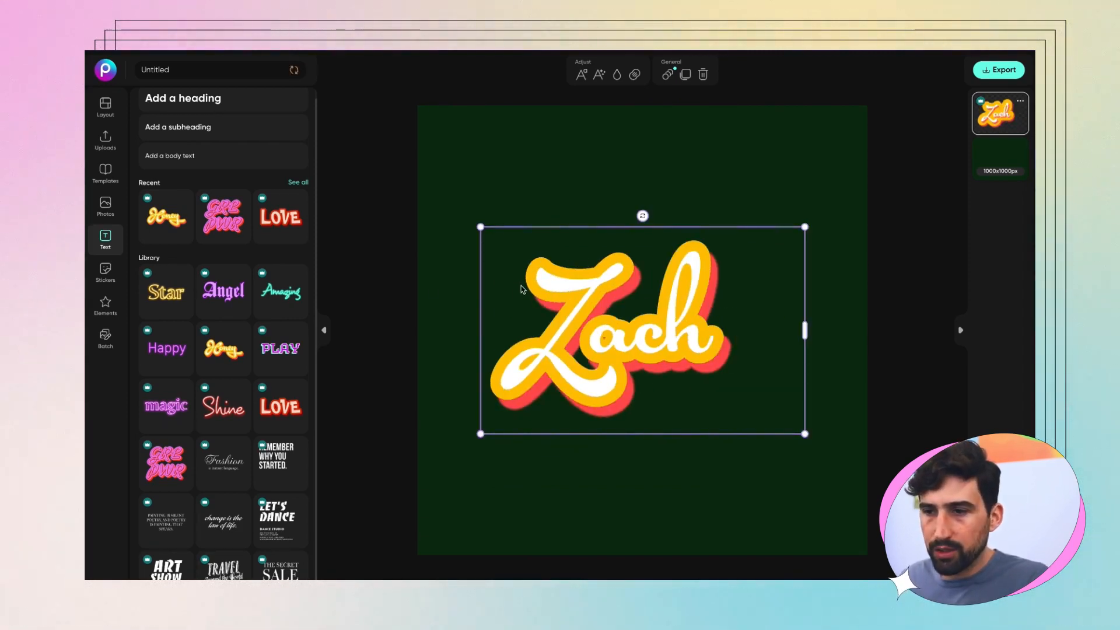
Step: Narrow the Zach text box, centre it and enlarge it on the canvas
left_click_drag(805, 331, 752, 333)
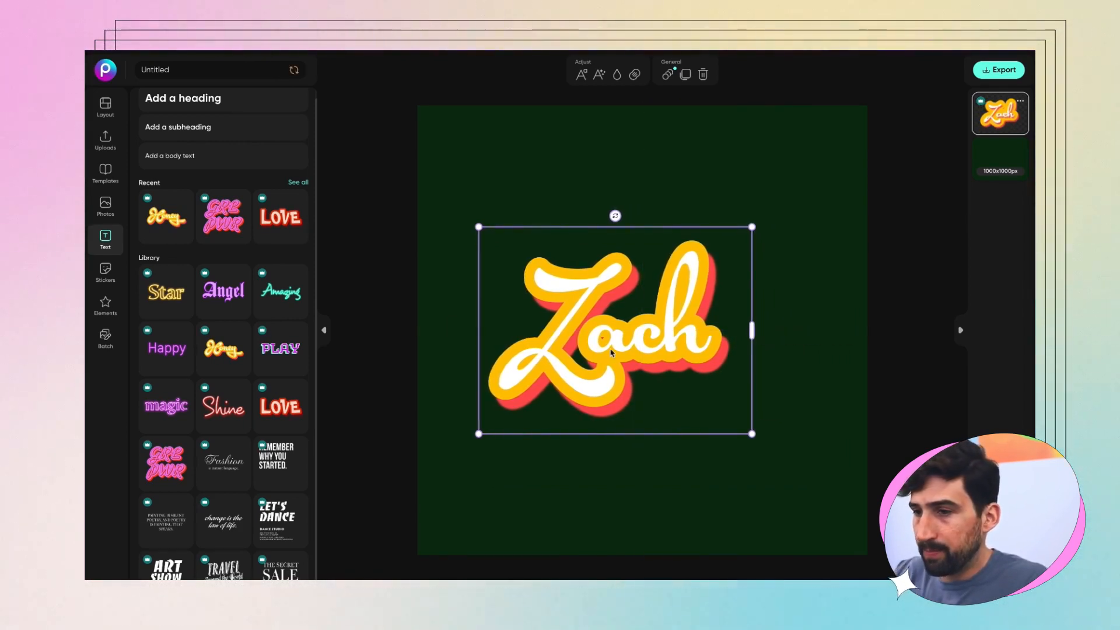
left_click_drag(605, 357, 633, 357)
left_click_drag(778, 226, 852, 188)
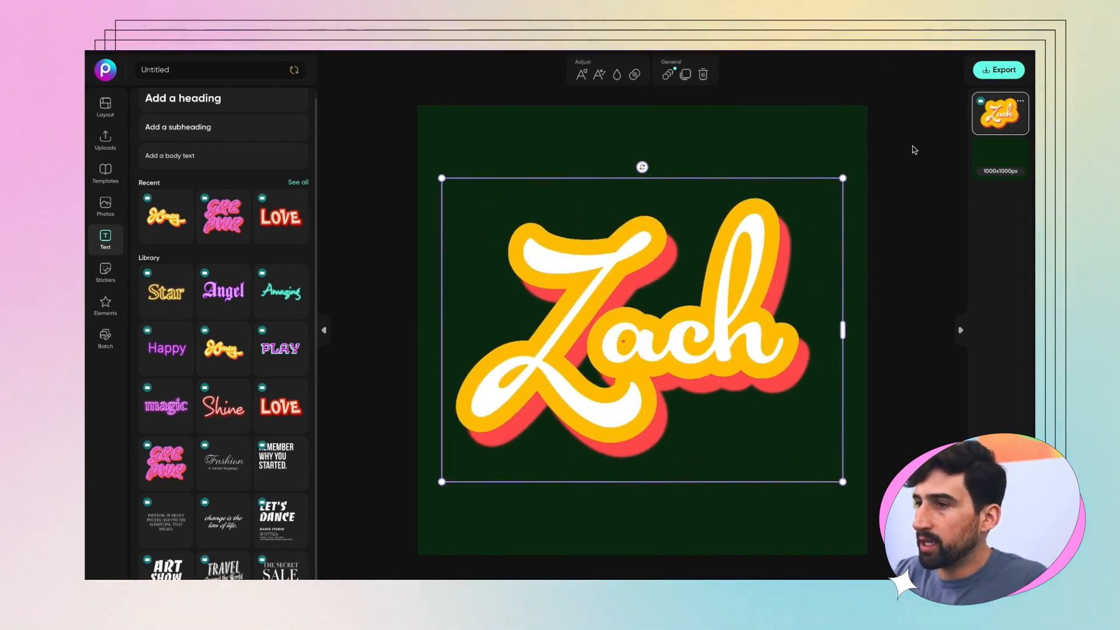
Step: Export the design as a JPG named 'name tag' and download it
left_click(996, 78)
left_click(996, 78)
double_click(931, 164)
type("name tag")
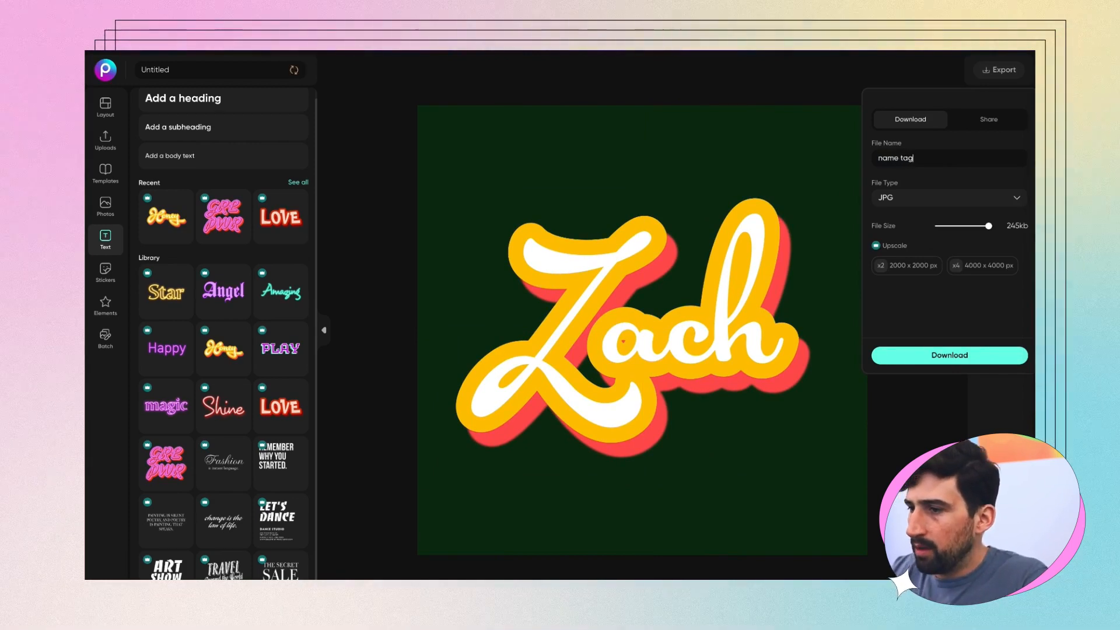
left_click(934, 359)
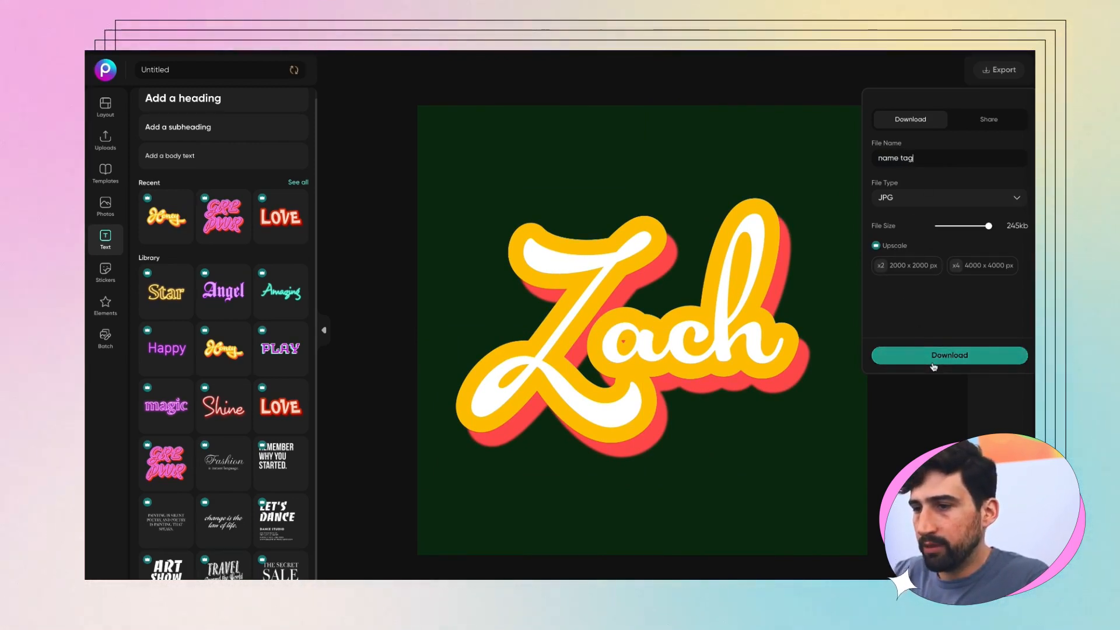